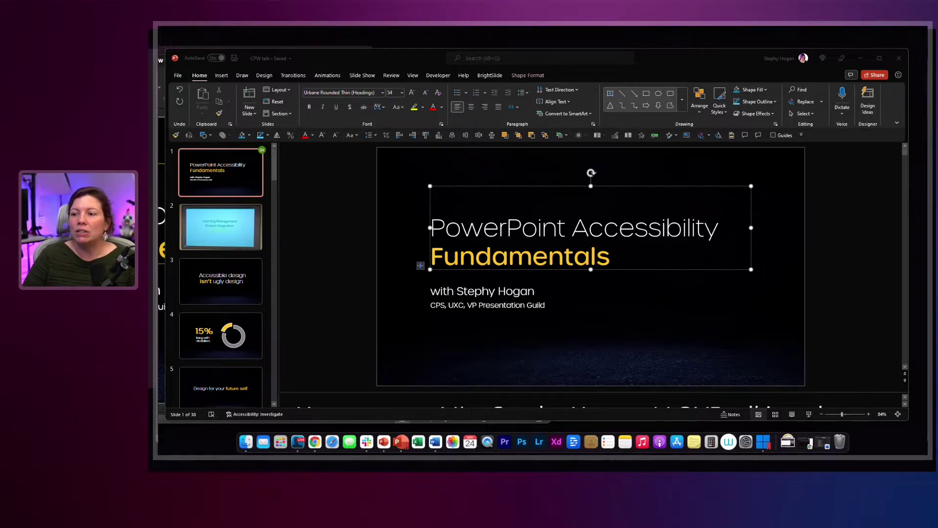
Focus the PowerPoint window and deselect the title placeholder on the accessibility talk's title slide
left_click(672, 59)
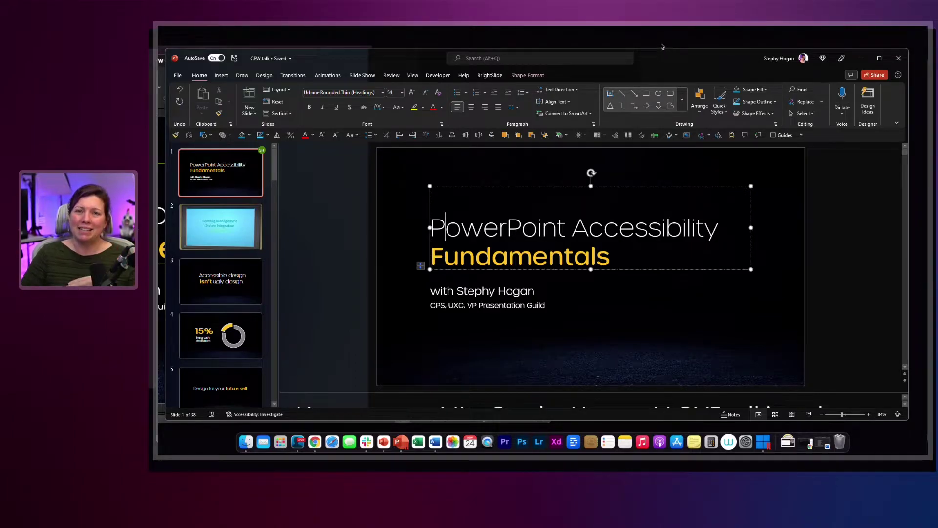
left_click(337, 319)
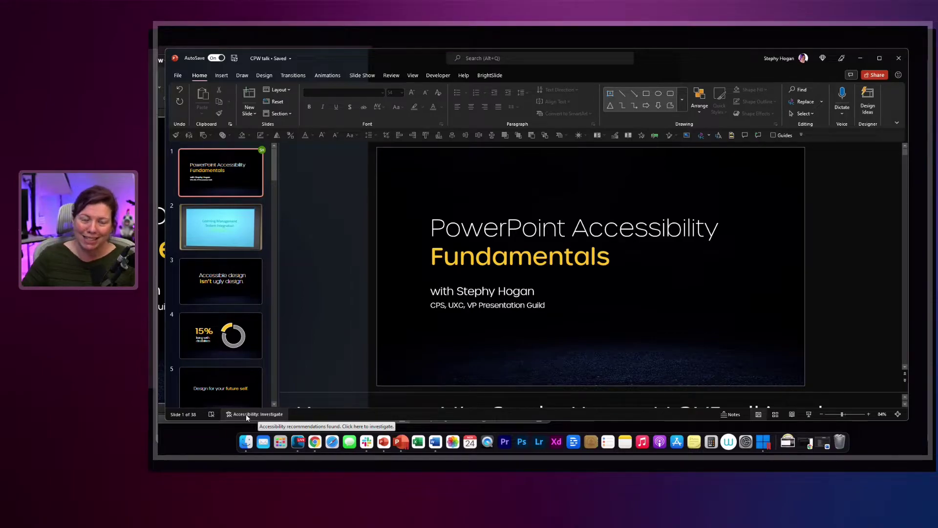
Open the Accessibility pane from the 'Accessibility: Investigate' status bar indicator
left_click(249, 414)
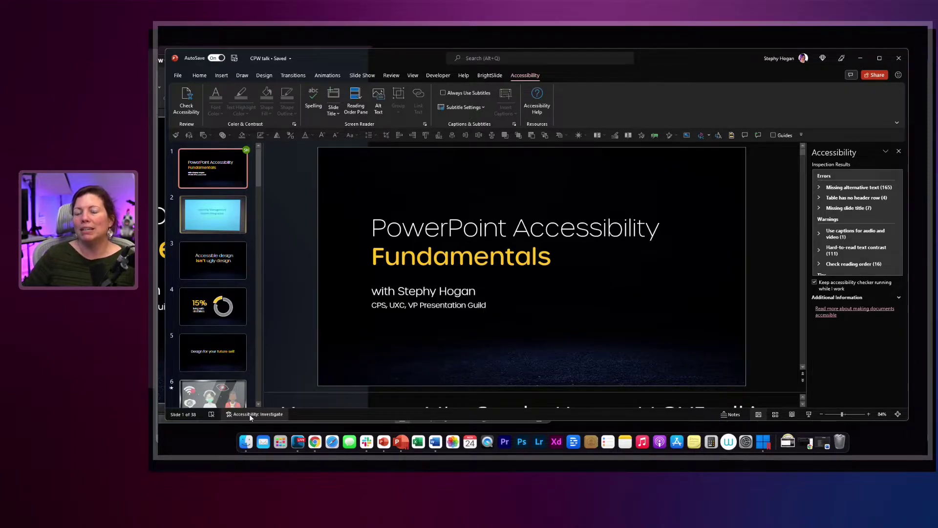
mouse_move(855, 220)
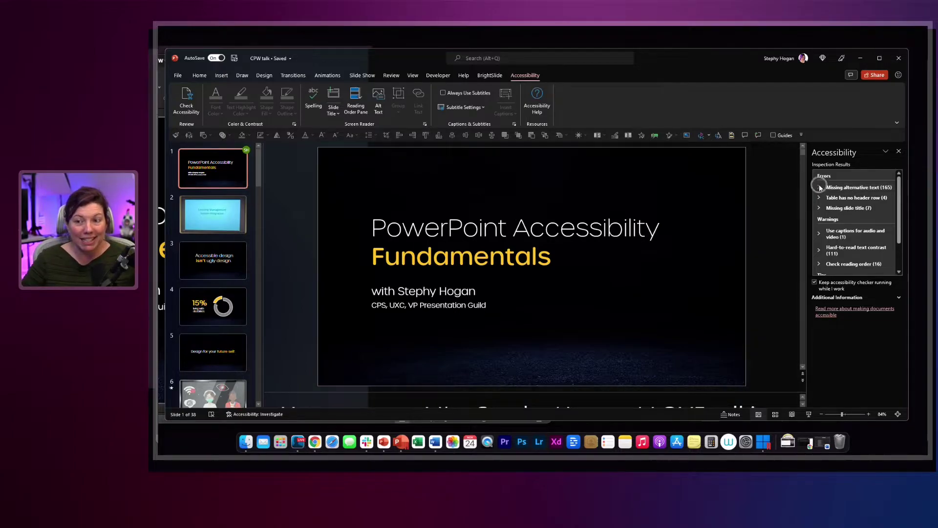
Expand 'Missing alternative text' and select Oval 15 on slide 9
left_click(820, 188)
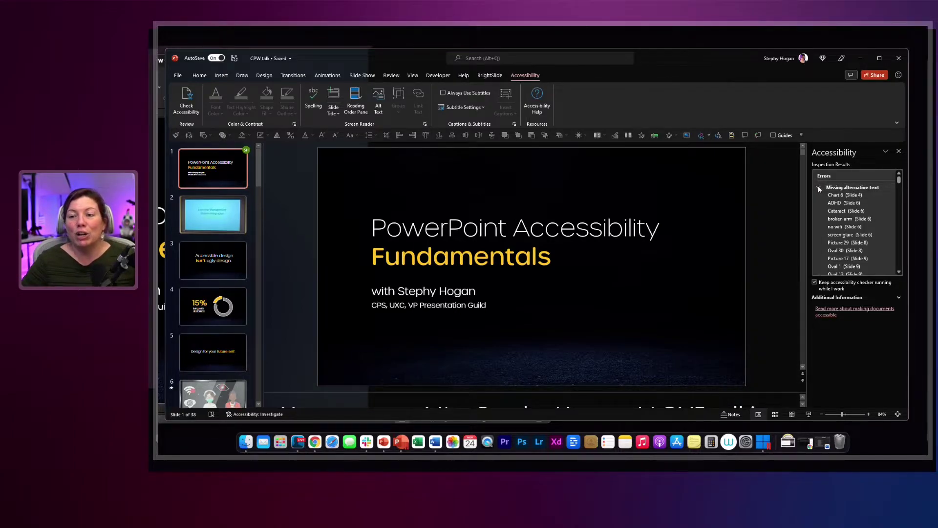
scroll(840, 211, "down", 3)
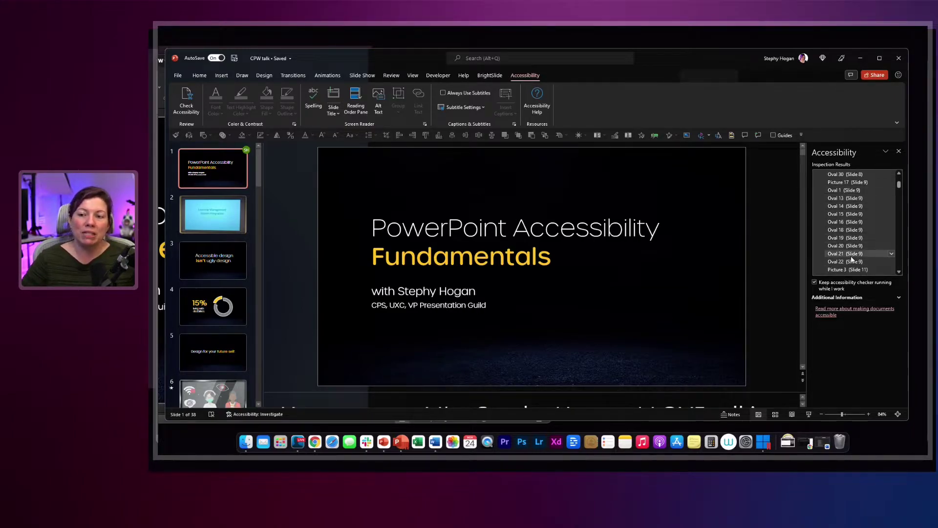
mouse_move(851, 237)
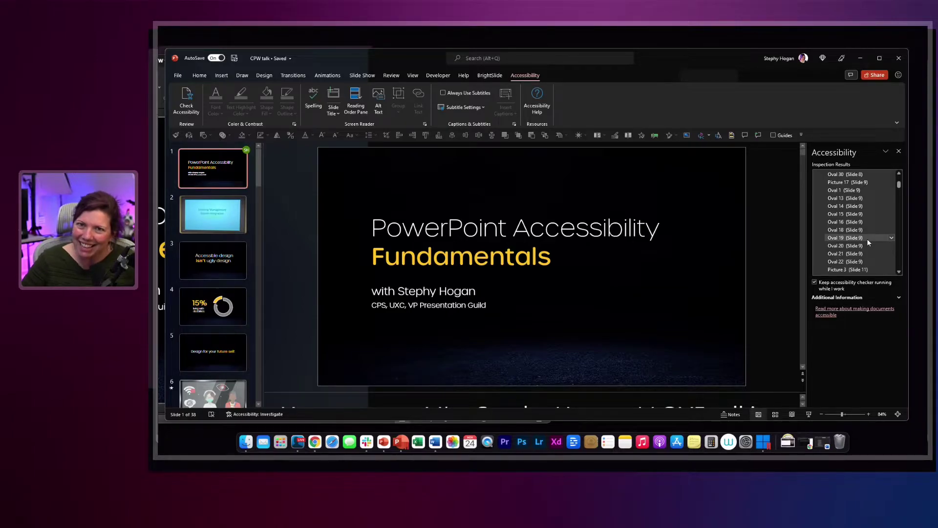
left_click(847, 214)
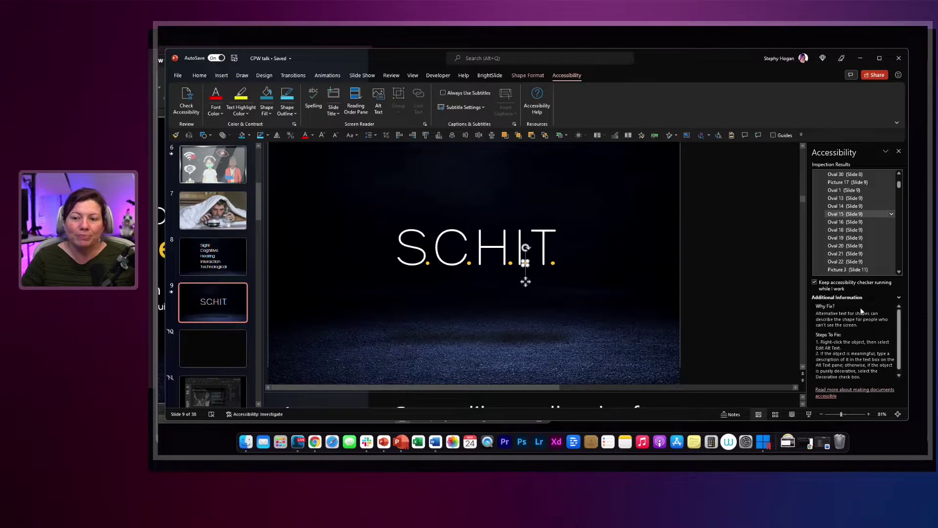
scroll(862, 311, "down", 1)
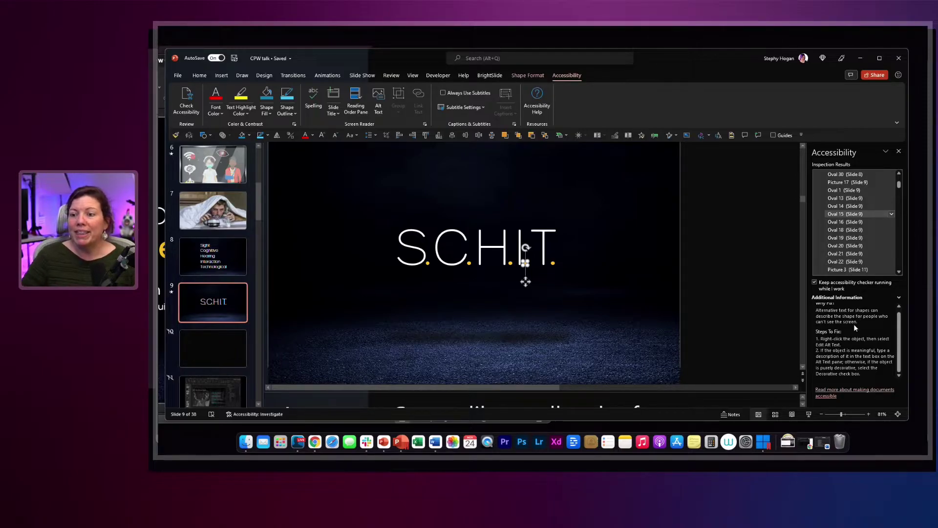
scroll(860, 354, "up", 1)
left_click_drag(895, 320, 897, 307)
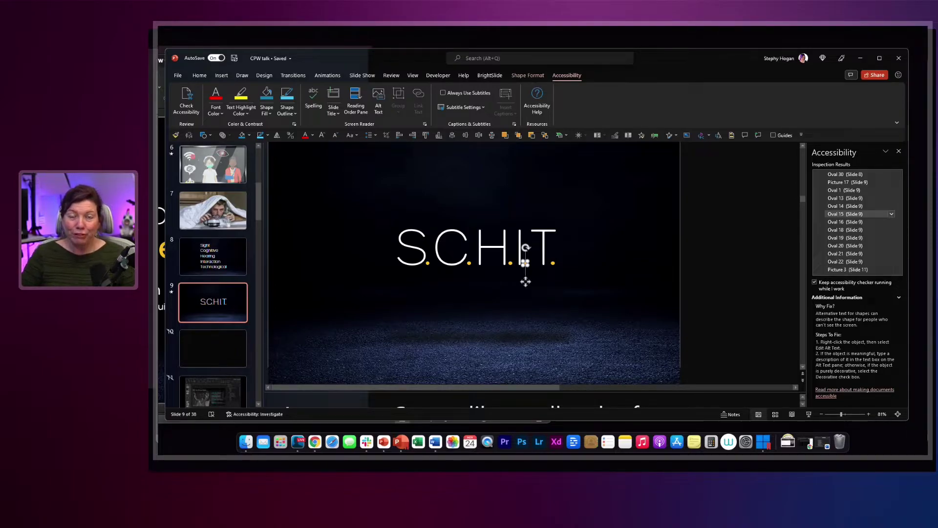
scroll(874, 342, "down", 1)
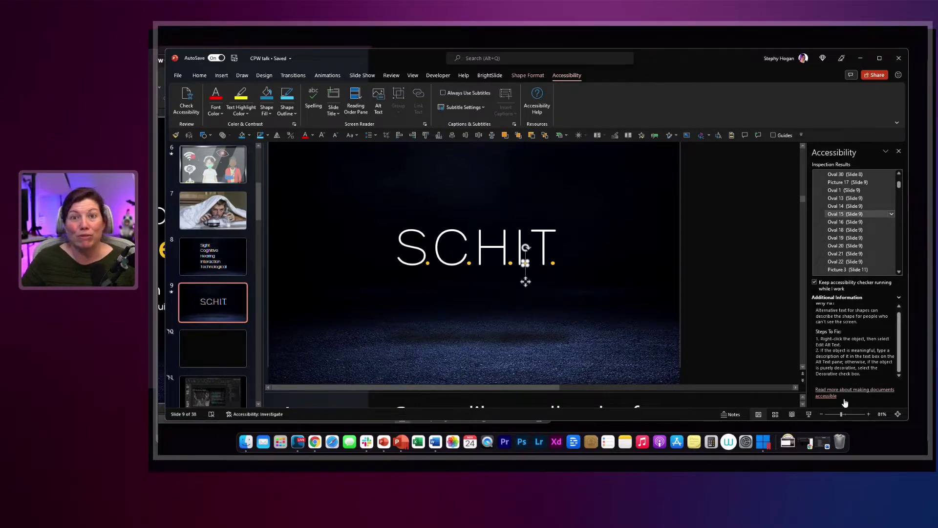
scroll(864, 219, "up", 1)
scroll(843, 210, "up", 2)
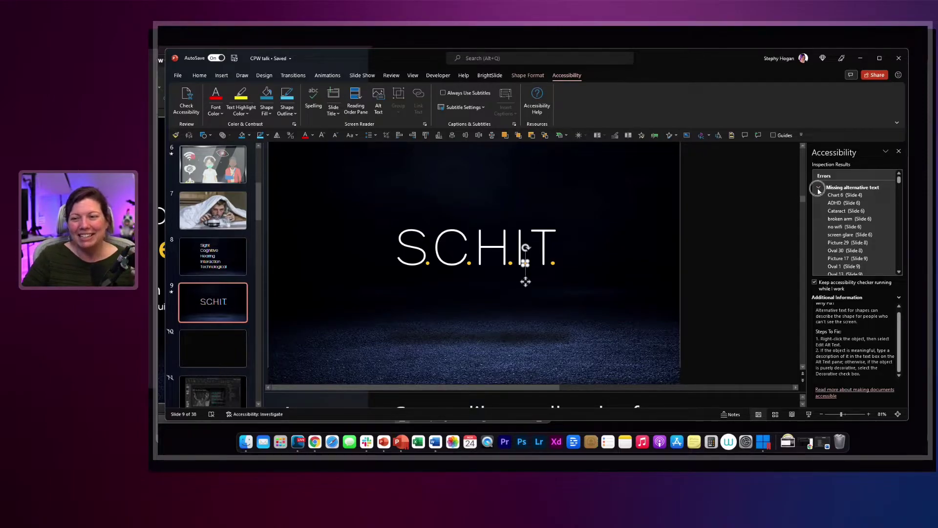
Collapse 'Missing alternative text', expand 'Table has no header row' and visit its flagged tables
left_click(818, 189)
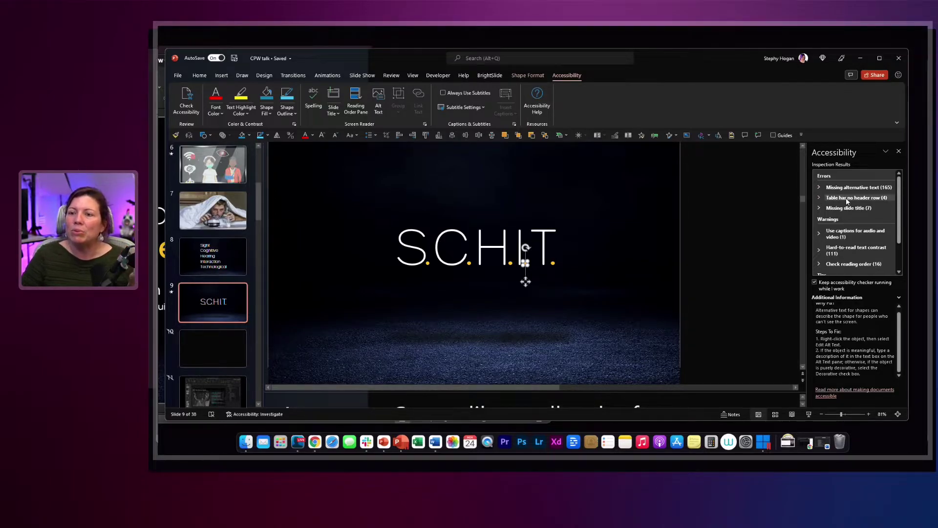
left_click(820, 195)
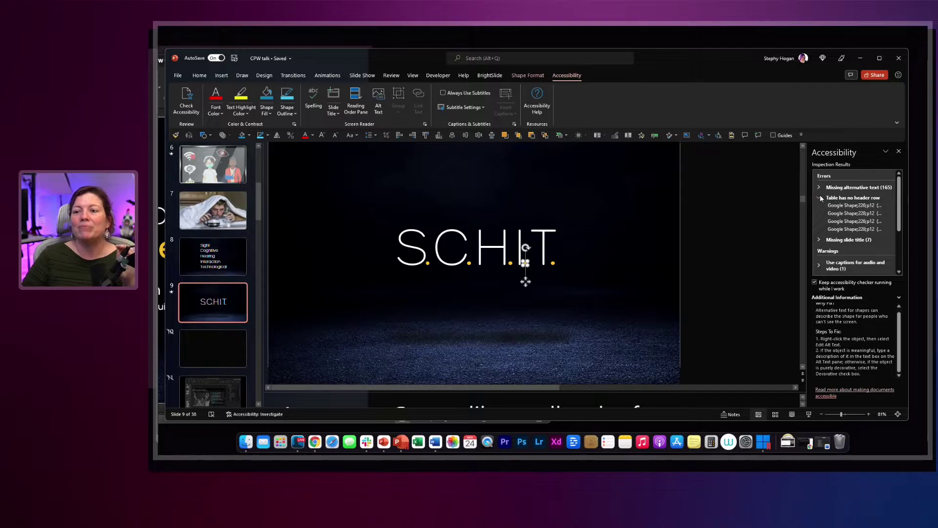
left_click(850, 207)
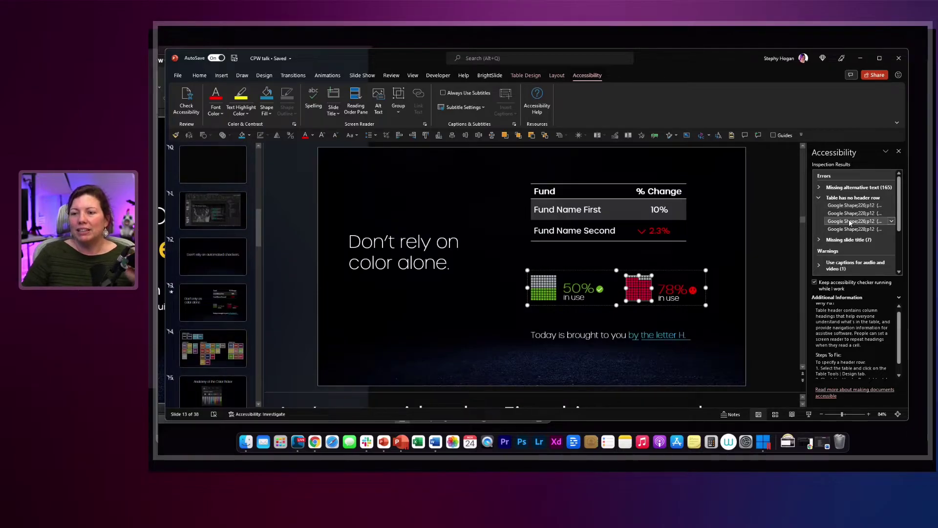
left_click(850, 213)
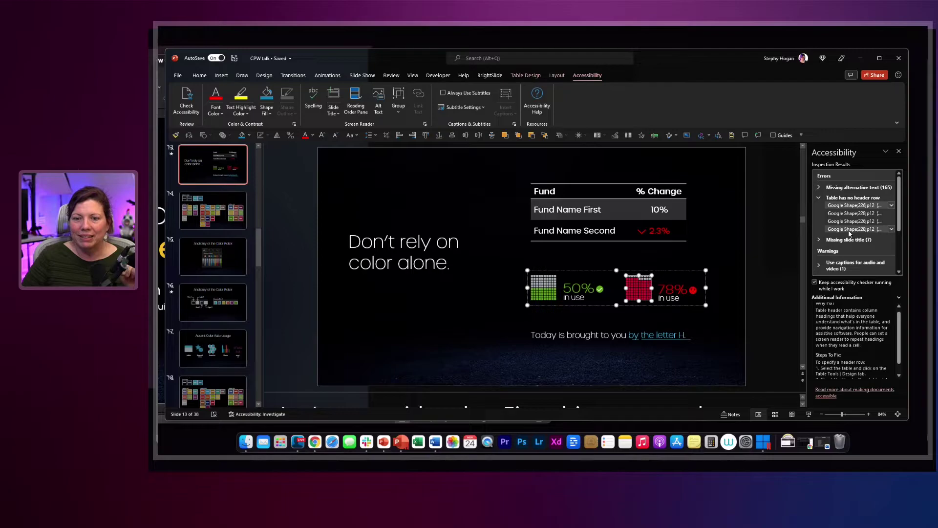
left_click(849, 230)
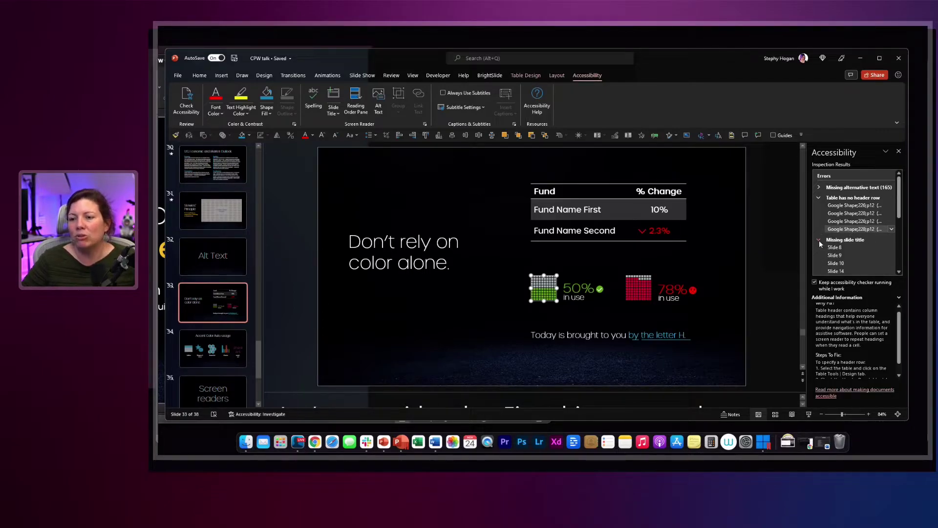
Expand 'Missing slide title' and visit untitled slides 14 and 9
left_click(818, 240)
scroll(844, 256, "down", 1)
left_click(836, 252)
left_click(835, 236)
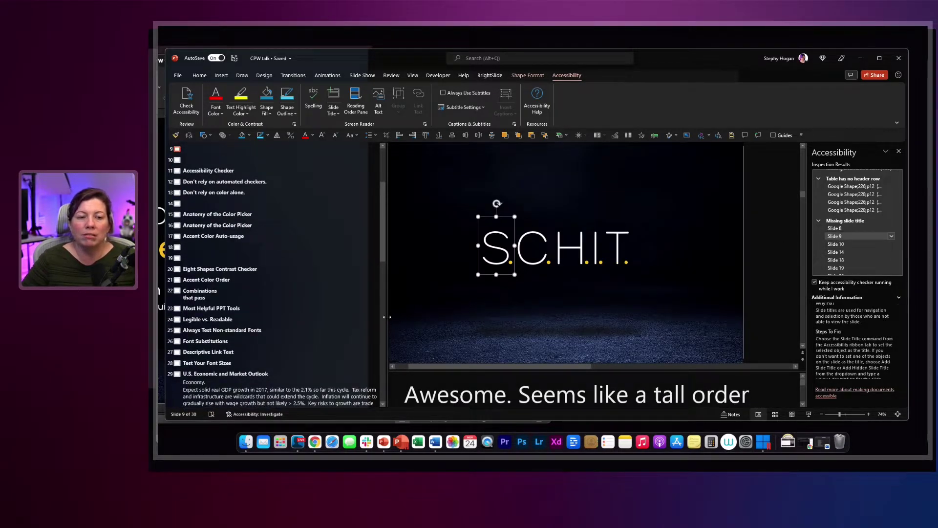
Narrow the outline pane, zoom to 130% then 30%, and close the Notes pane
left_click_drag(362, 315, 254, 316)
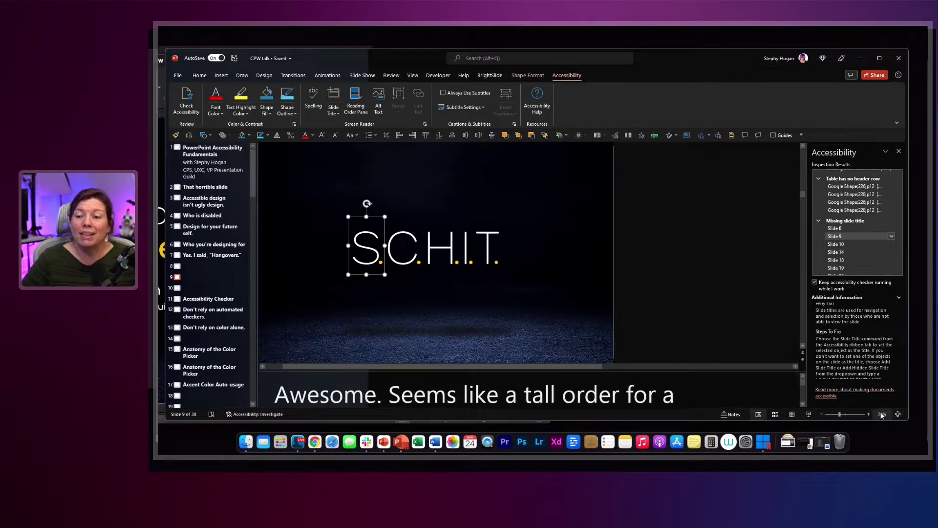
left_click(898, 413)
left_click(845, 415)
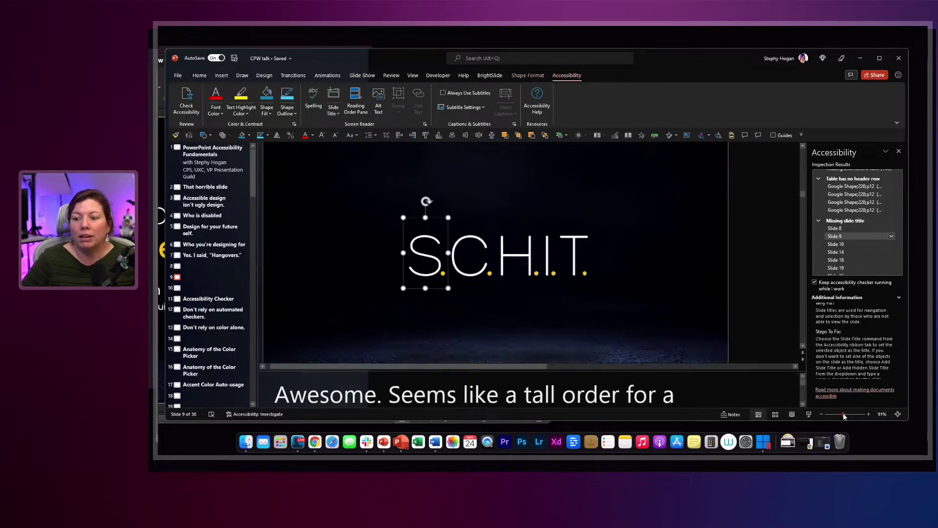
left_click_drag(844, 416, 855, 416)
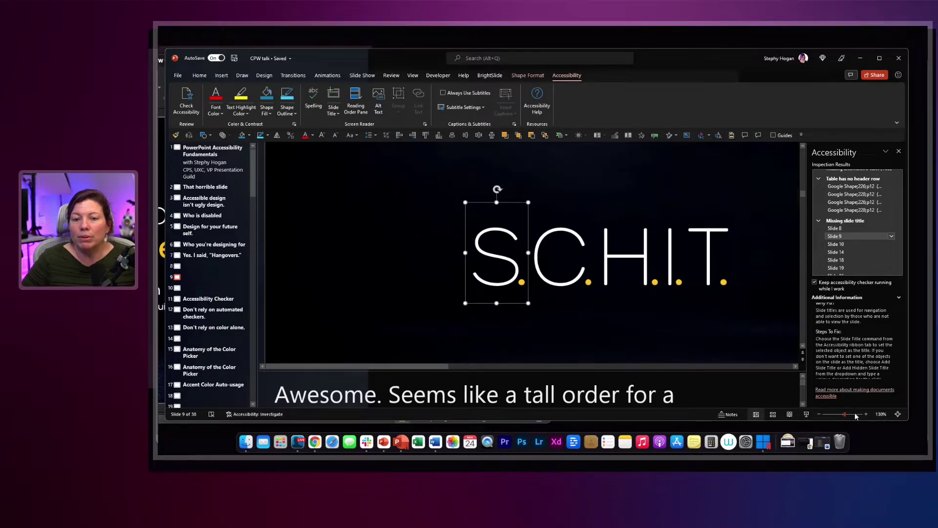
left_click(829, 415)
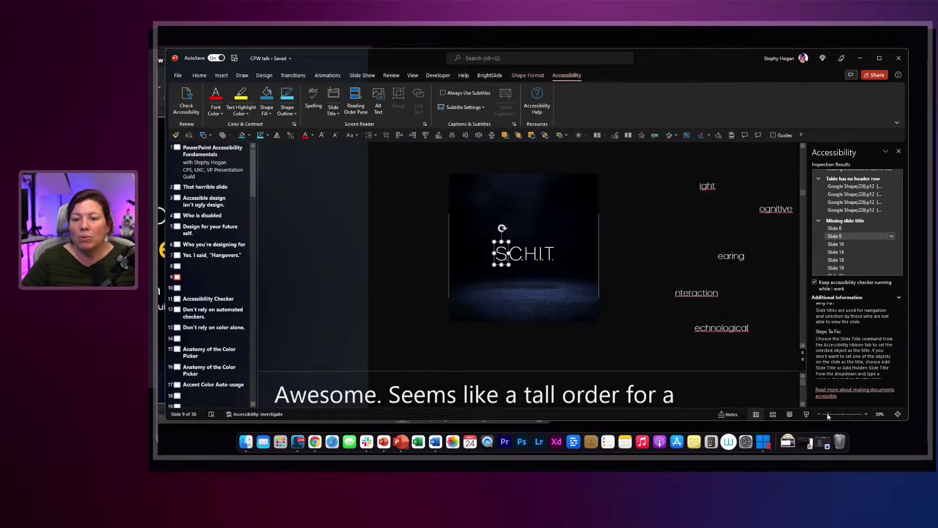
left_click(624, 303)
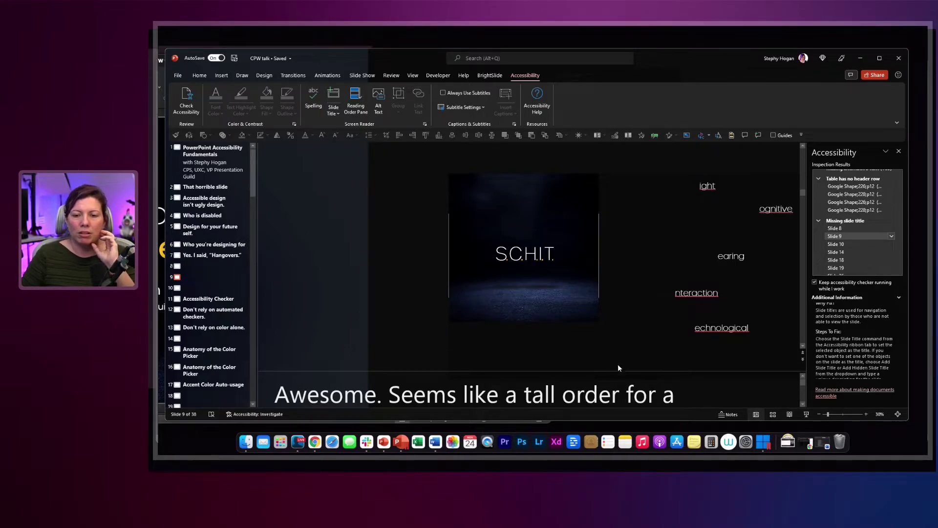
left_click(716, 411)
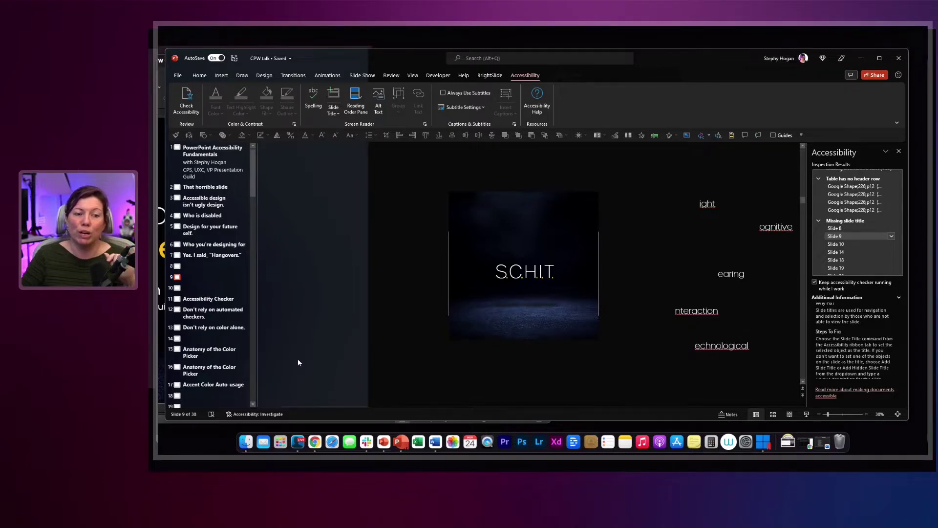
Go to untitled slide 18 and fit it to the window
left_click(844, 260)
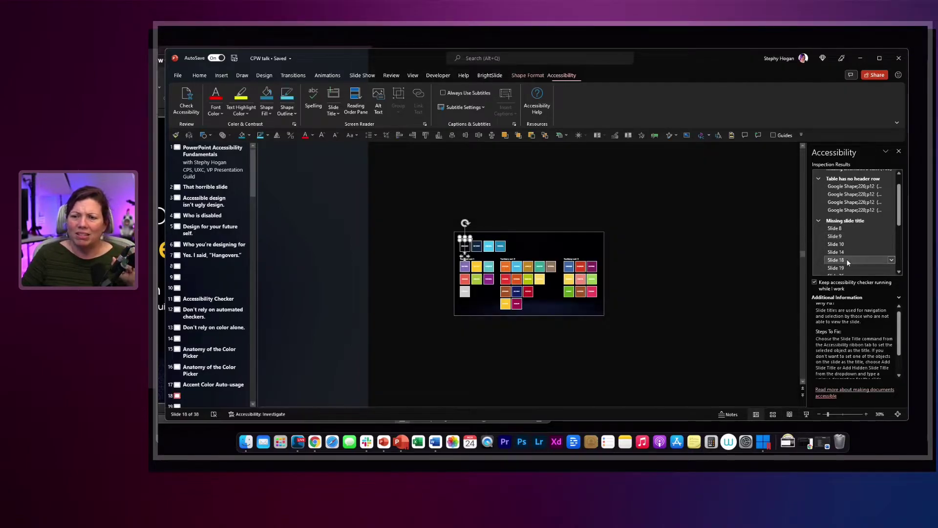
left_click(898, 415)
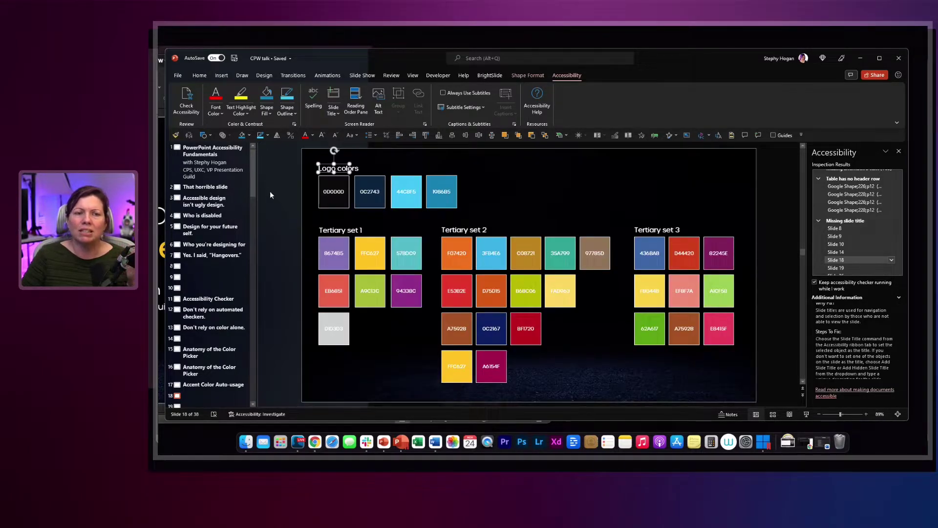
left_click(297, 186)
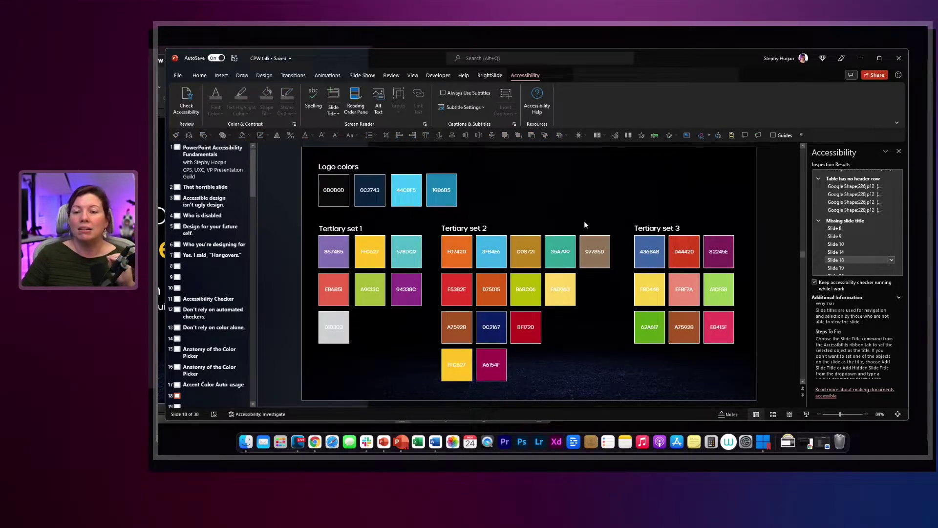
key("Up")
key("Up")
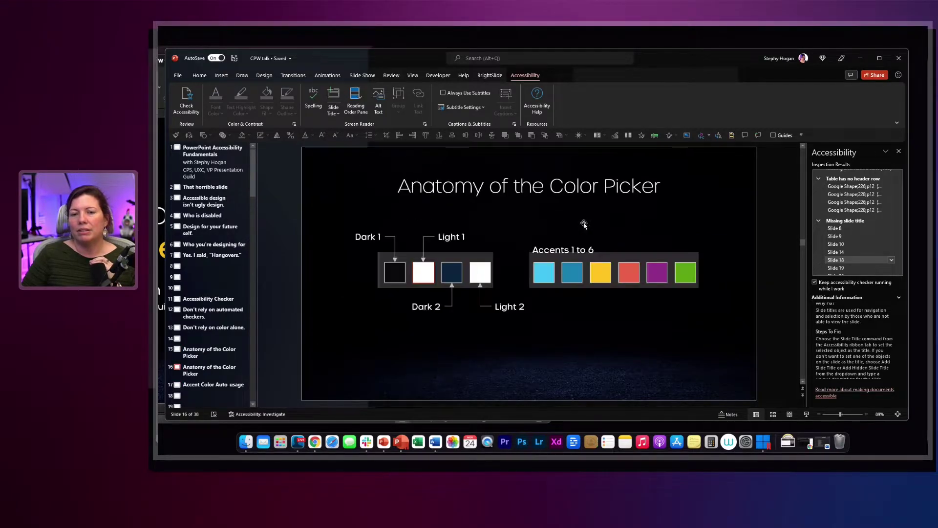
key("Down")
key("Down")
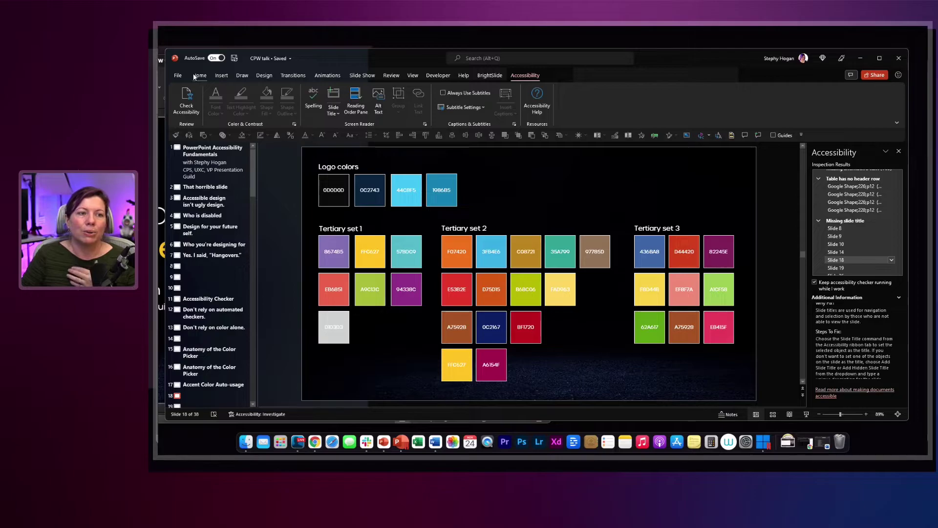
Apply the Title Only layout to slide 18
left_click(220, 75)
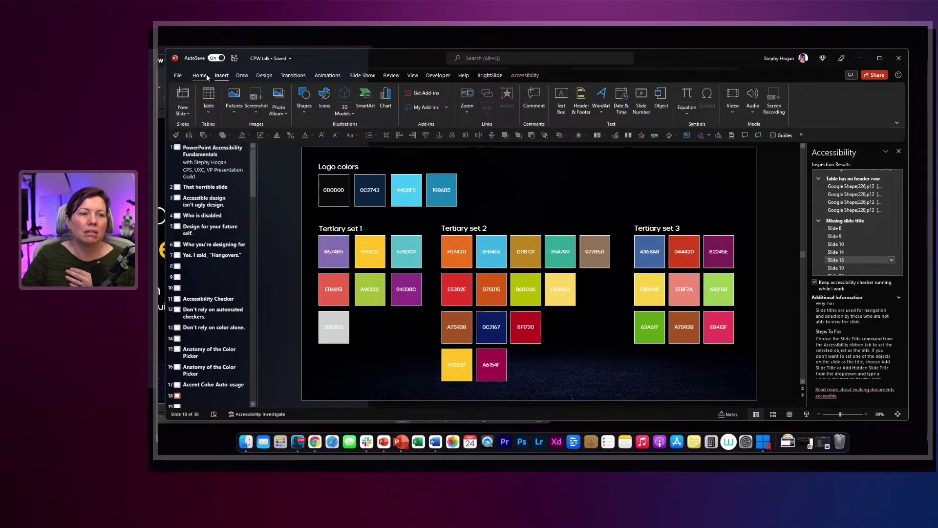
left_click(200, 75)
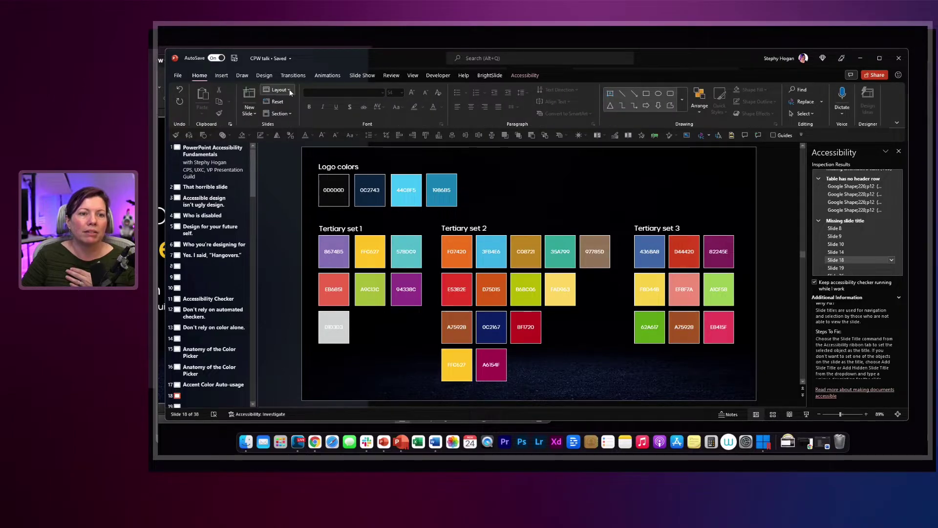
left_click(291, 90)
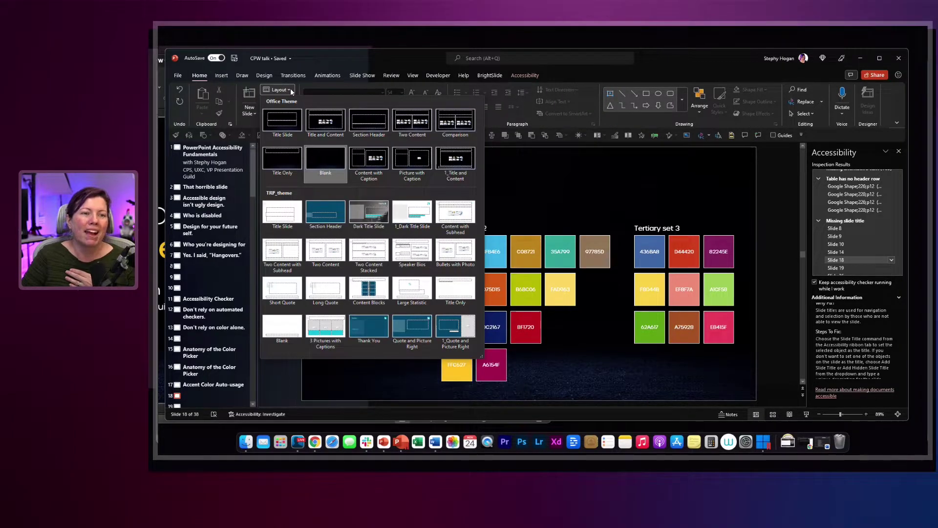
left_click(294, 160)
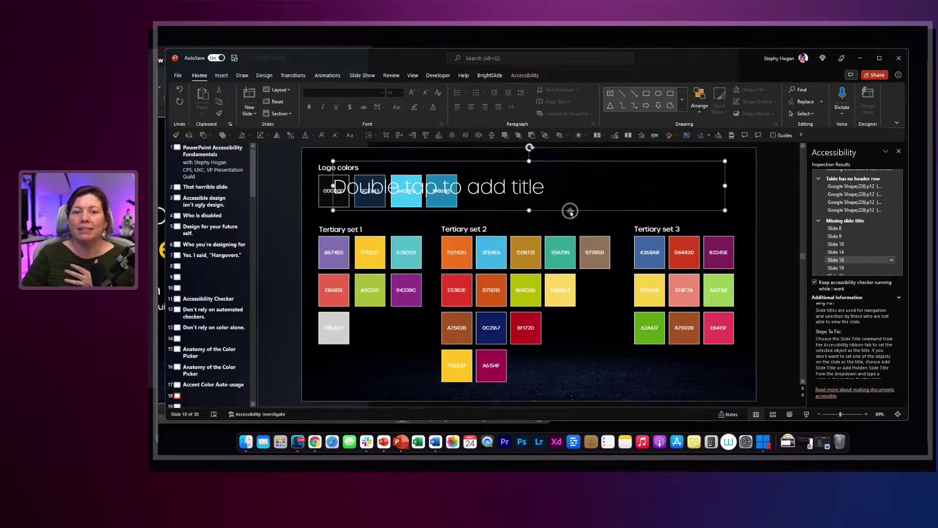
Title slide 18 'Color from brand', shorten the title box and move it above the slide
left_click(571, 213)
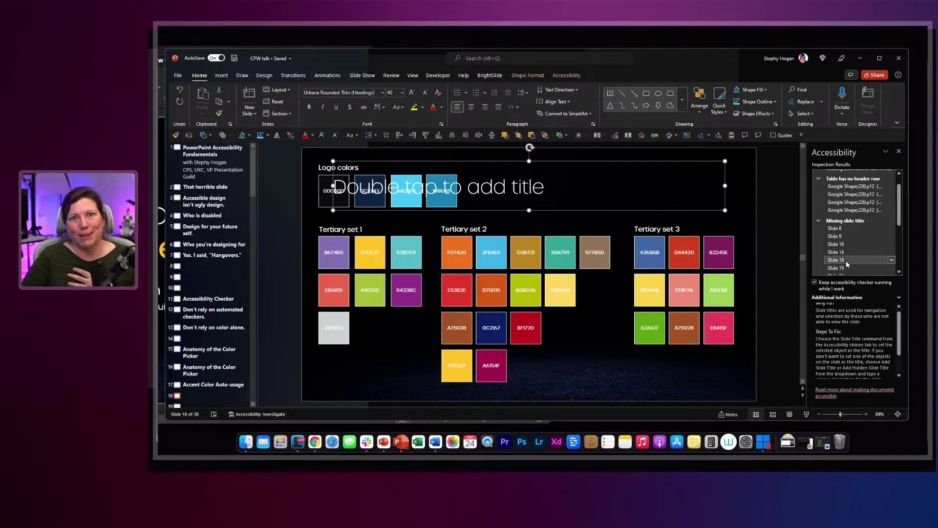
left_click(572, 194)
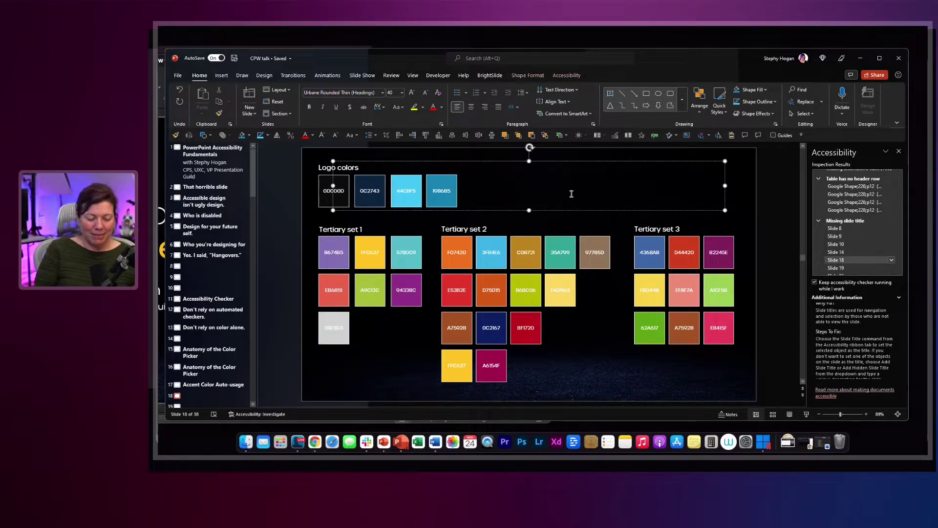
type("Color")
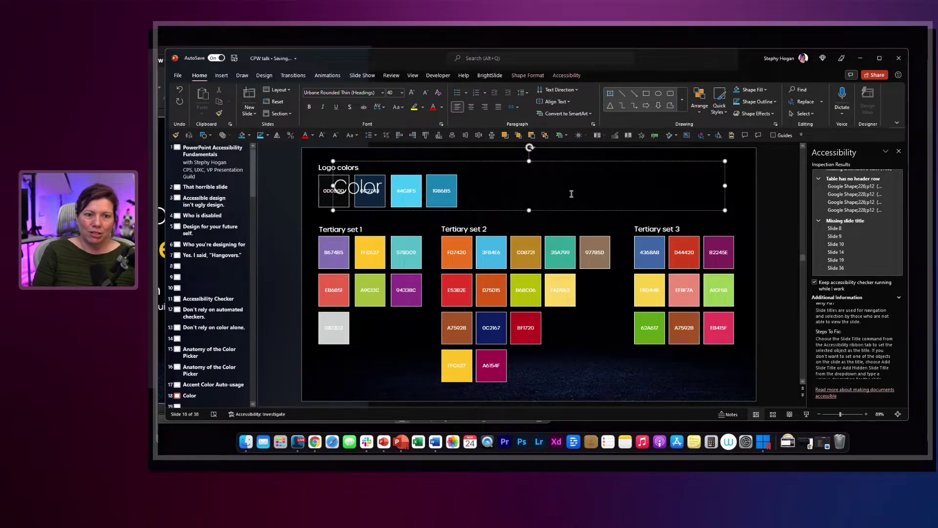
type(" ca")
key("BackSpace")
key("BackSpace")
key("BackSpace")
type("from brand")
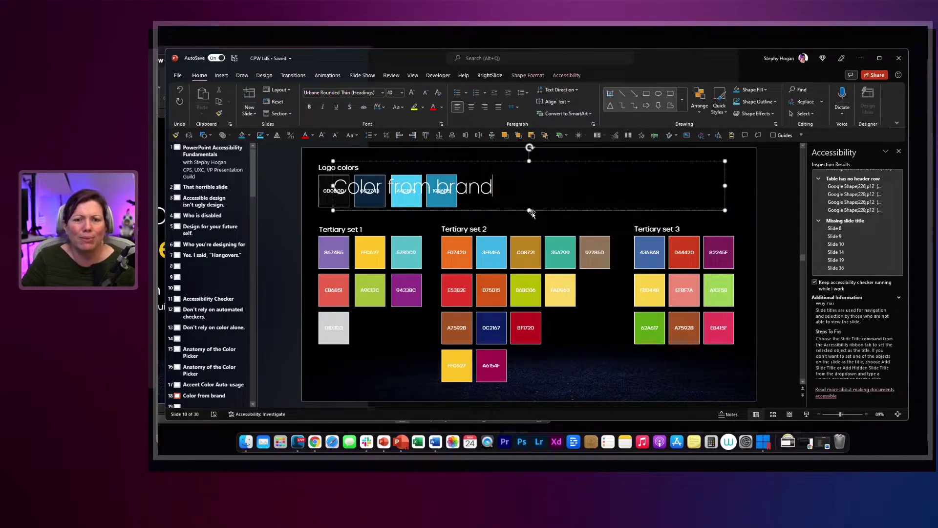
left_click_drag(529, 210, 530, 185)
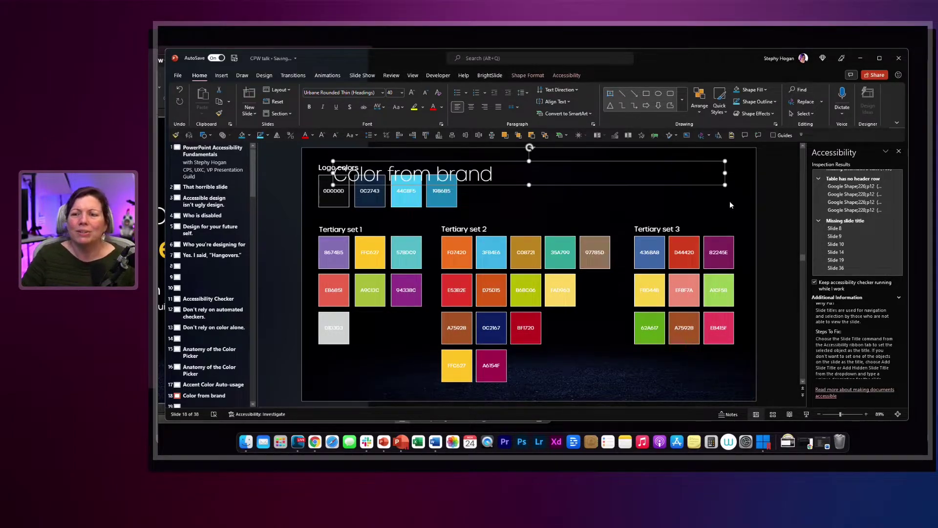
left_click(817, 413)
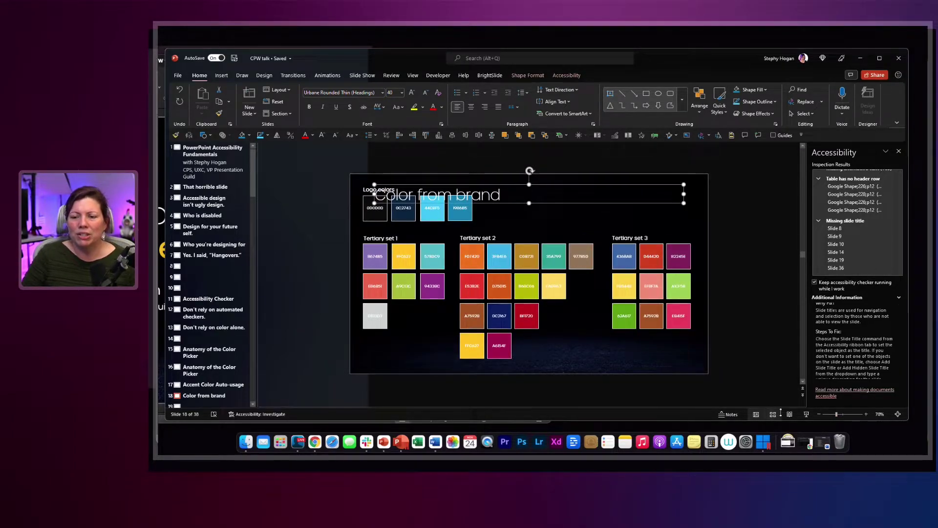
left_click_drag(620, 199, 621, 167)
left_click(734, 293)
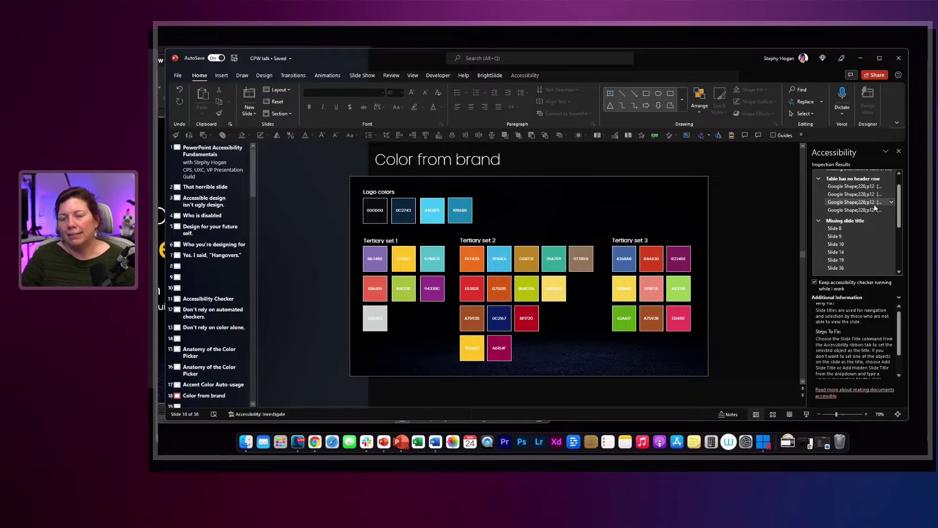
Collapse 'Missing slide title' and view the uncaptioned video on slide 31
left_click(819, 221)
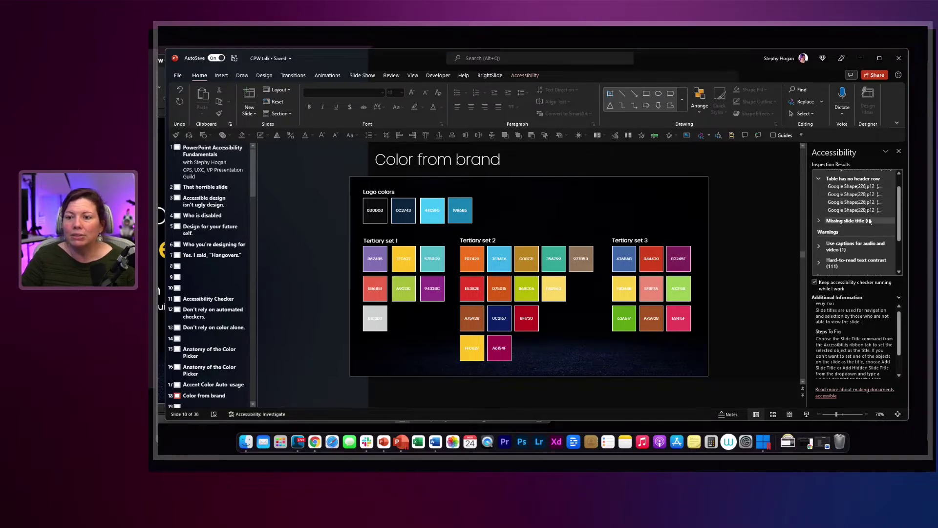
scroll(869, 220, "down", 2)
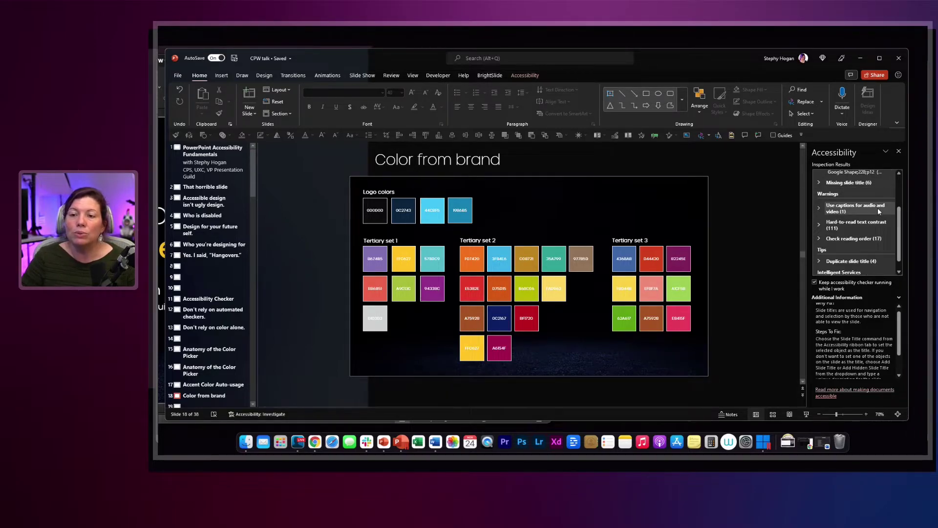
left_click(877, 207)
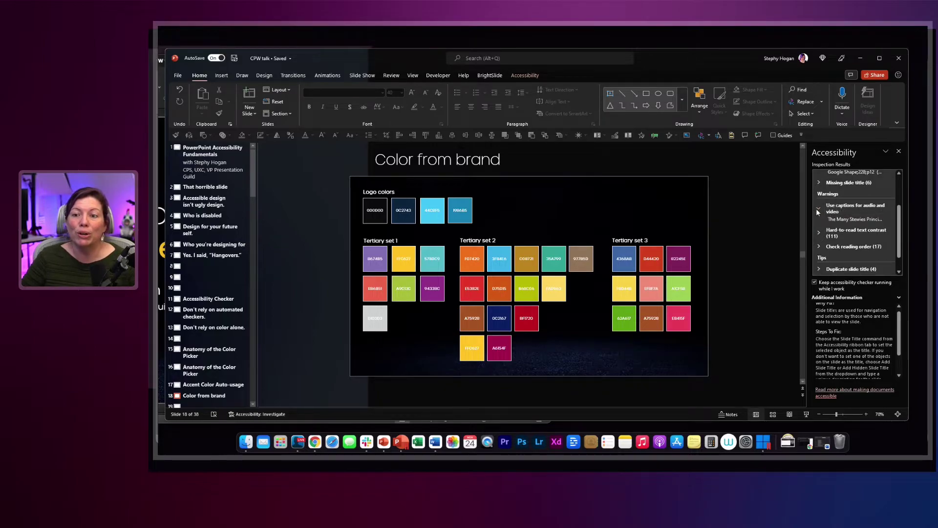
left_click(853, 220)
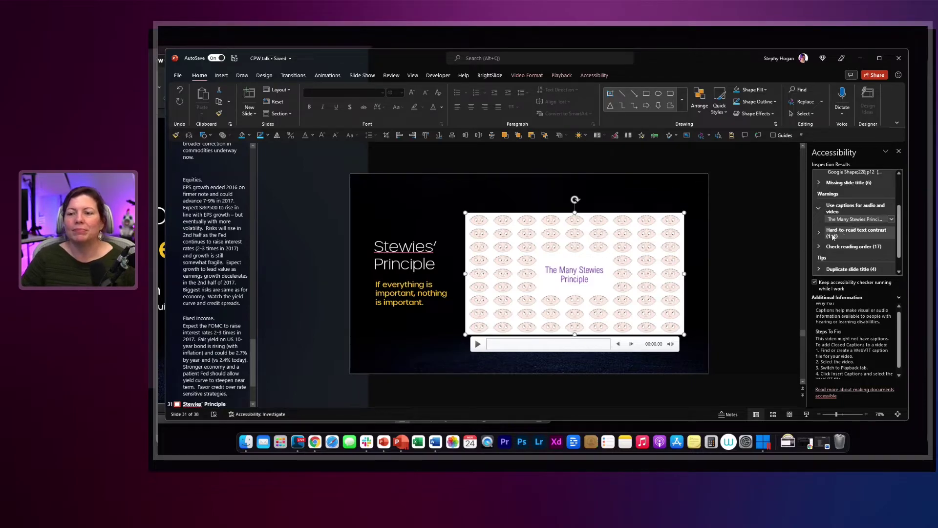
Review slide 14's low-contrast swatch results and zoom in on the 44C8F5 swatch
left_click(856, 232)
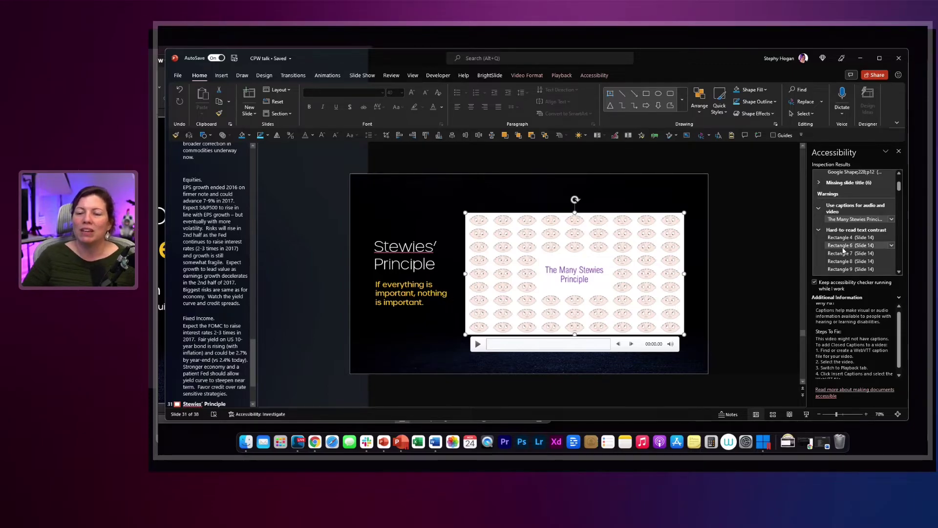
left_click(851, 246)
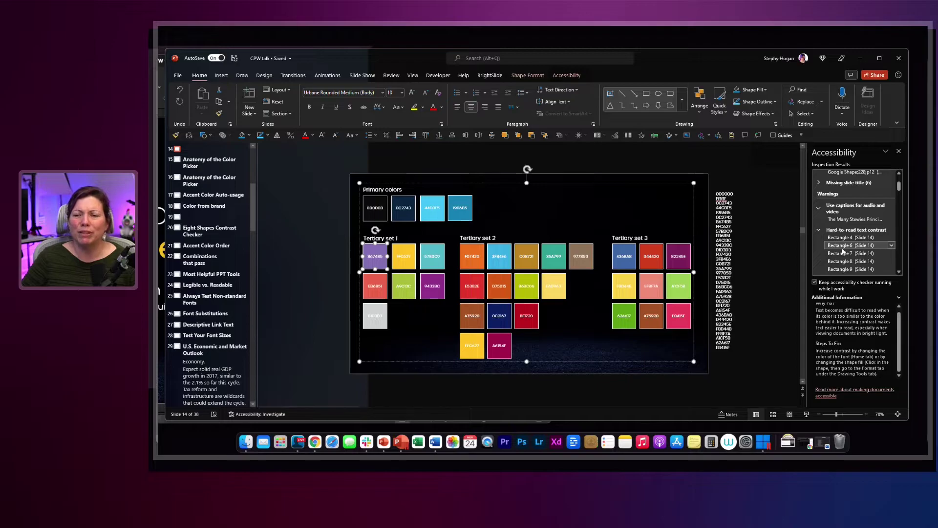
left_click(843, 254)
scroll(843, 258, "down", 2)
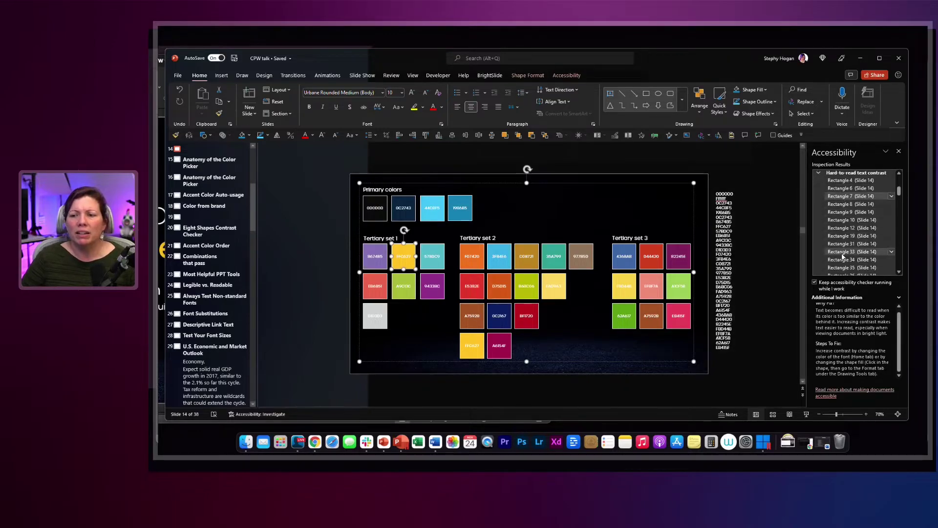
left_click(843, 253)
left_click(846, 268)
left_click(843, 236)
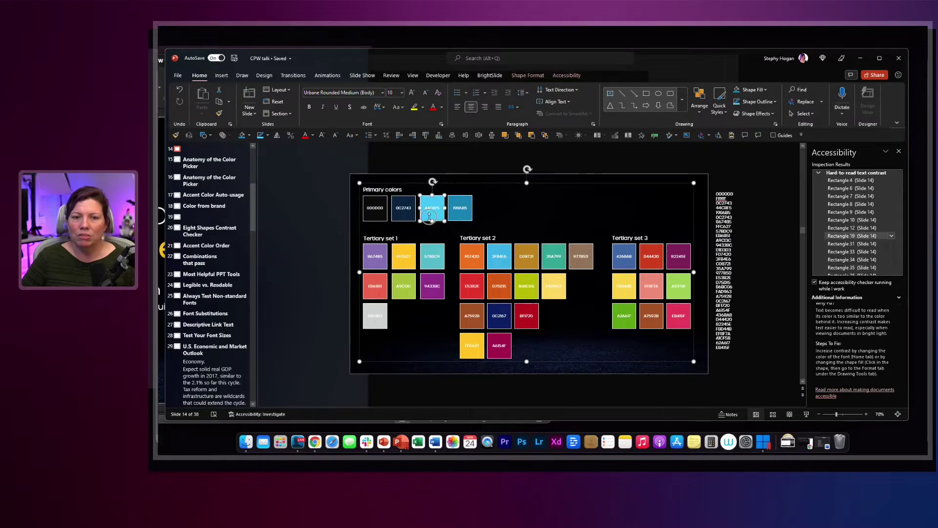
left_click(854, 416)
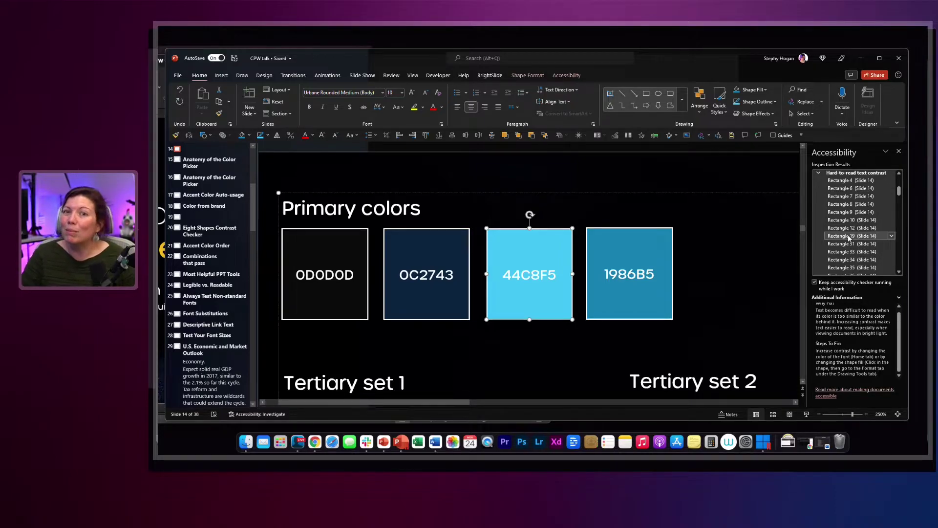
scroll(849, 237, "up", 2)
scroll(822, 194, "up", 2)
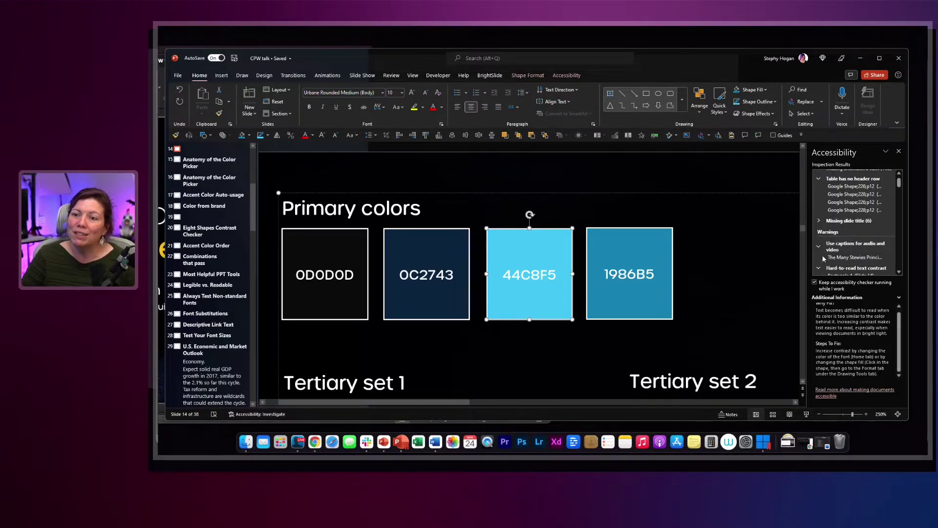
scroll(824, 258, "down", 3)
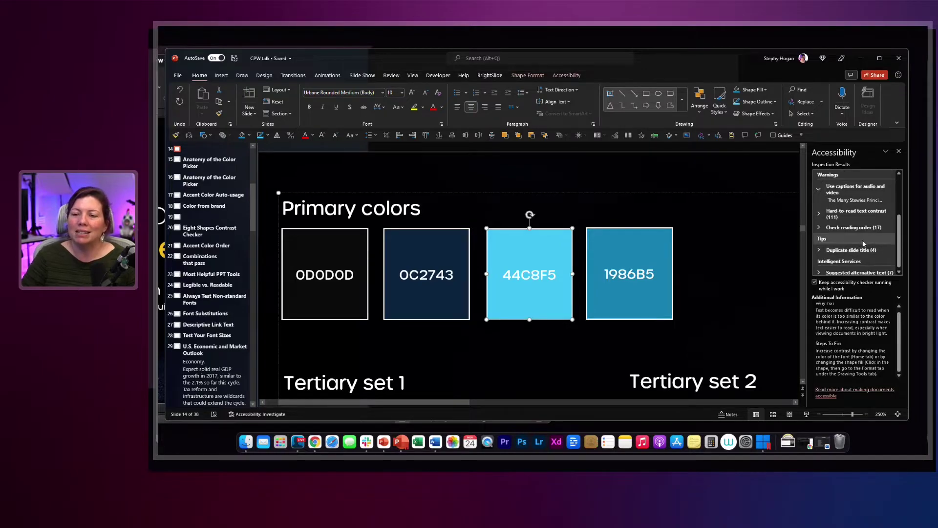
Review the reading-order results for slides 8, 15 and 25, fitting the slide to the window
left_click(820, 229)
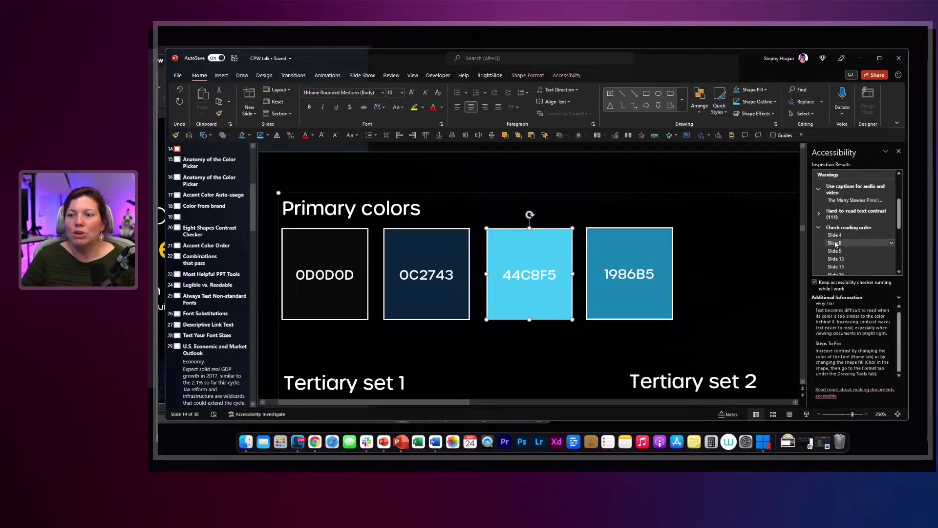
left_click(843, 243)
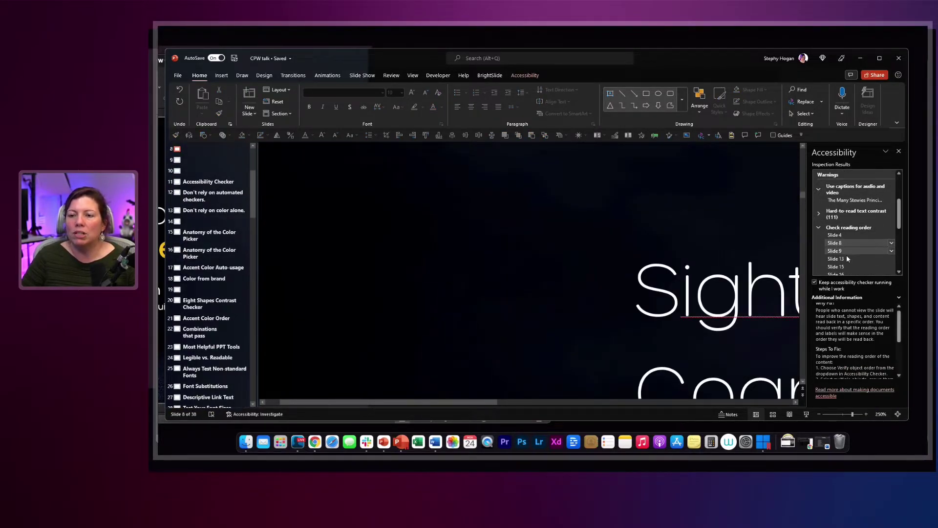
left_click(839, 266)
left_click(898, 414)
scroll(845, 262, "down", 3)
left_click(845, 255)
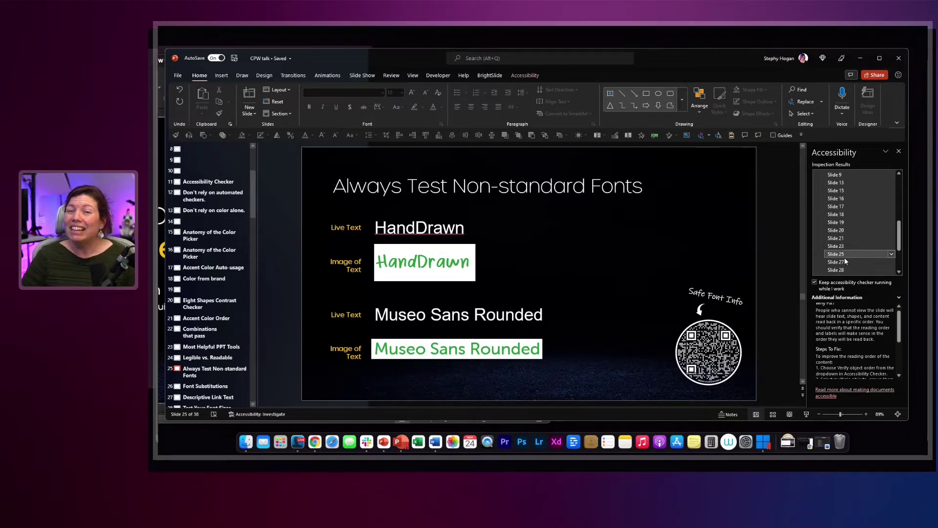
mouse_move(843, 262)
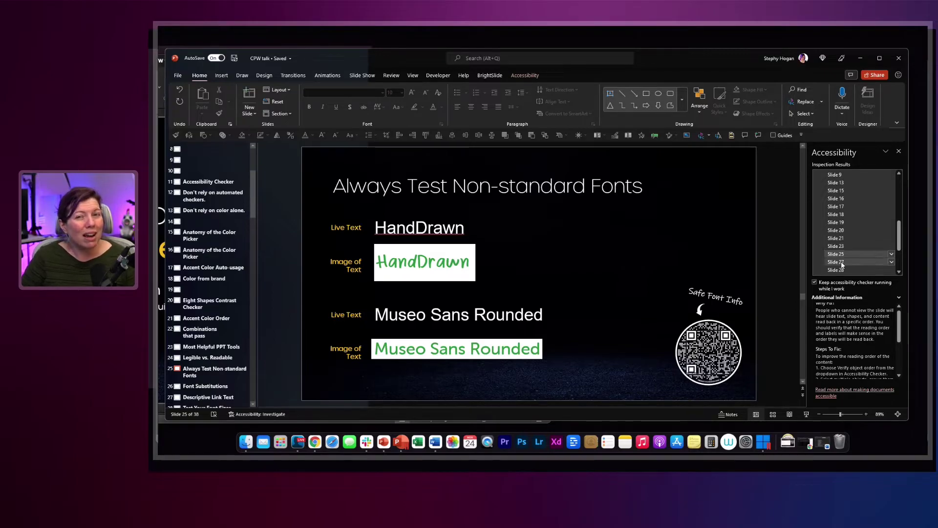
left_click(845, 253)
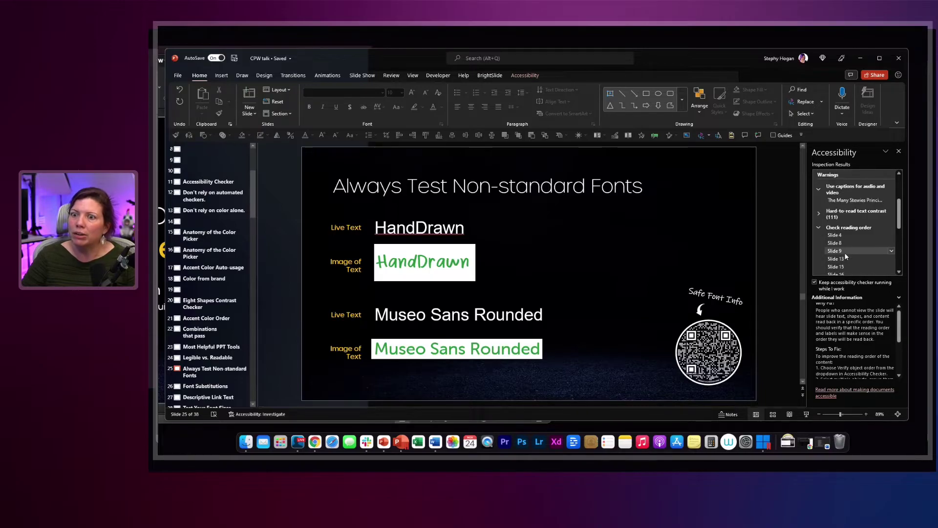
scroll(844, 227, "down", 1)
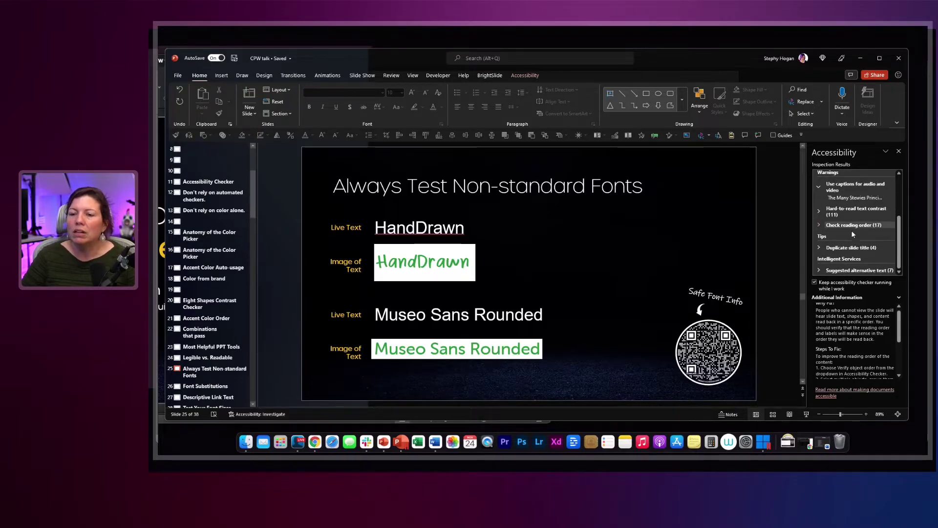
Inspect duplicate-titled slide 16 in thumbnail view, compare it with slide 15, then collapse the group
left_click(819, 249)
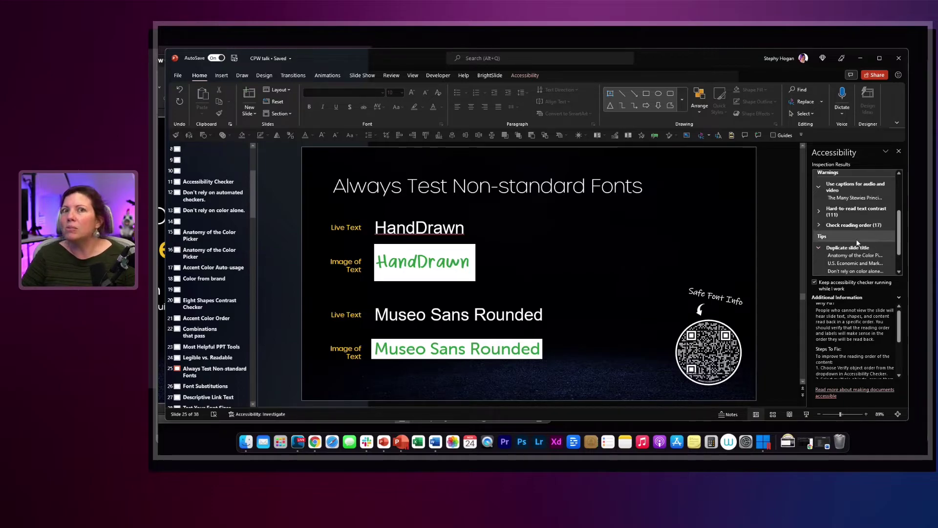
mouse_move(823, 237)
scroll(857, 243, "down", 2)
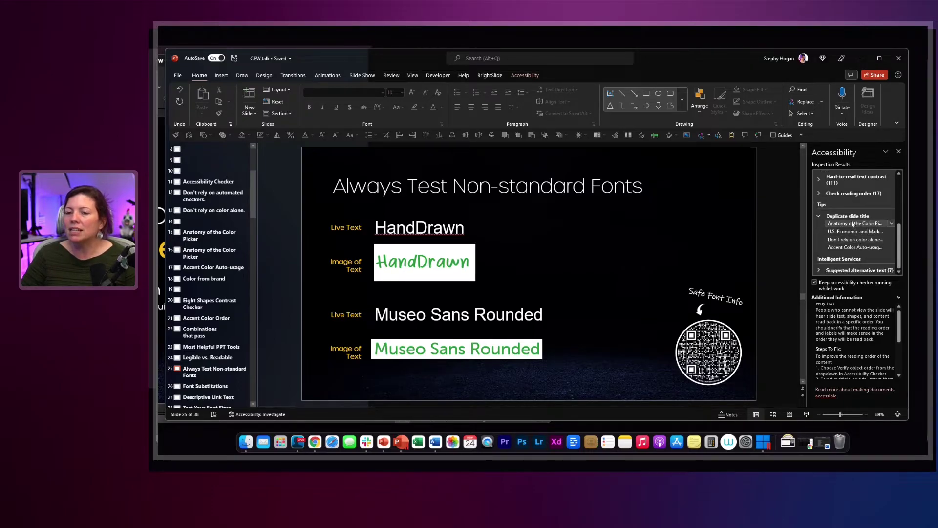
left_click(851, 223)
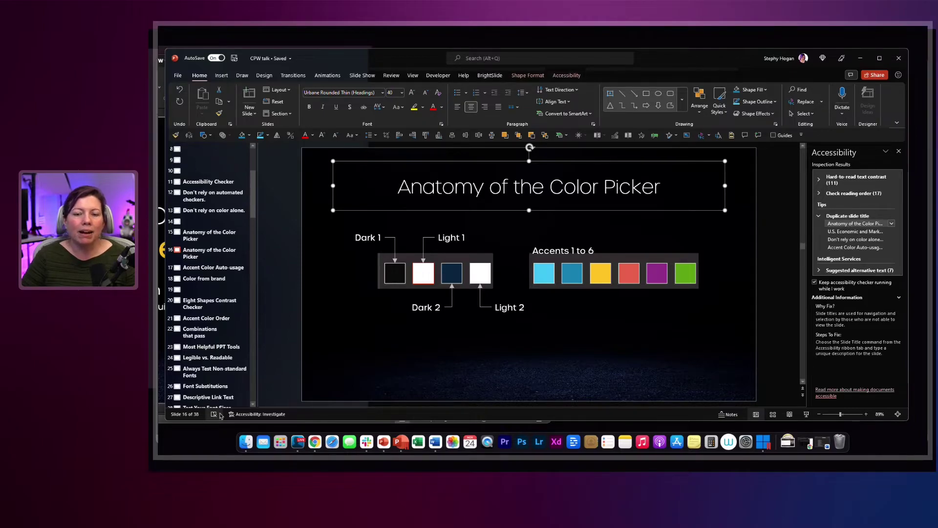
left_click(756, 415)
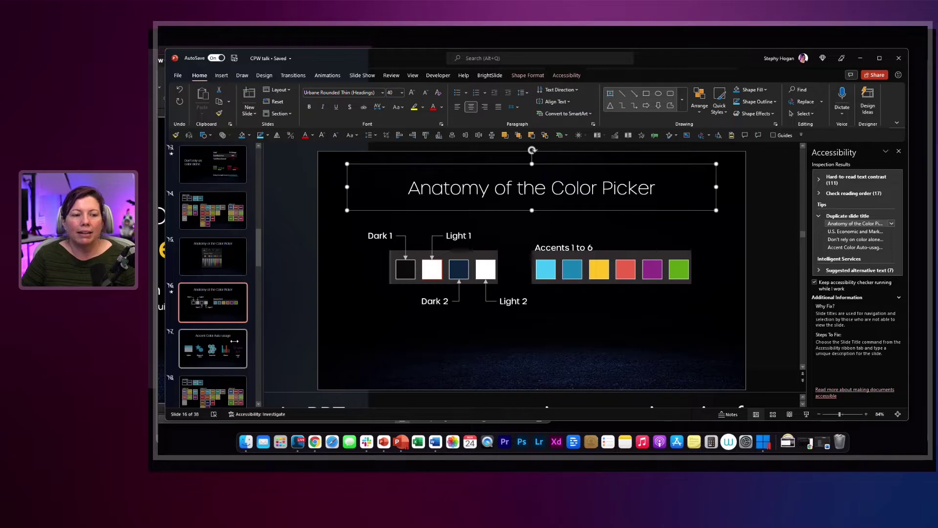
left_click(238, 308)
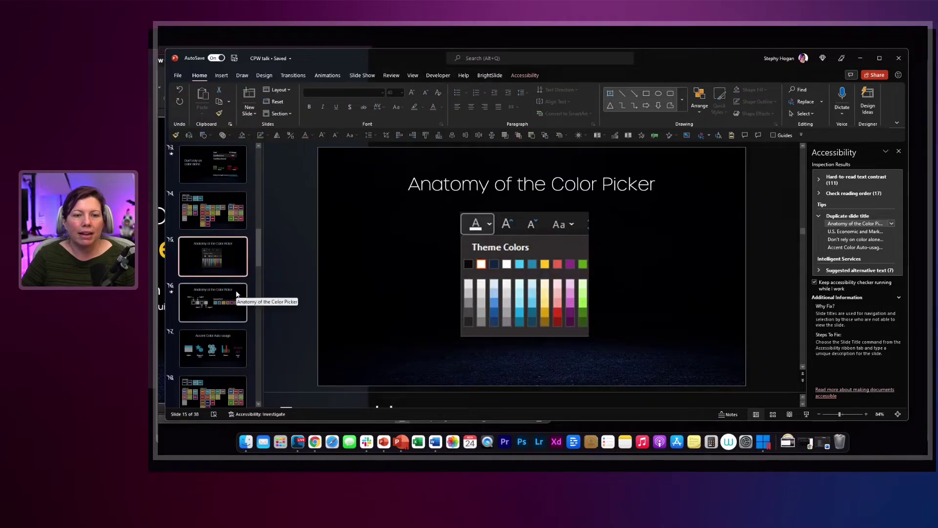
key("Up")
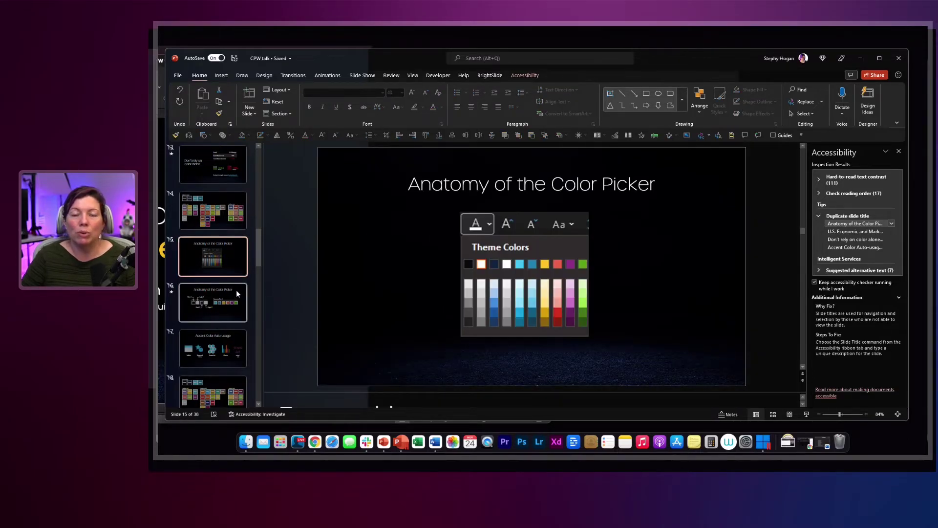
left_click(236, 292)
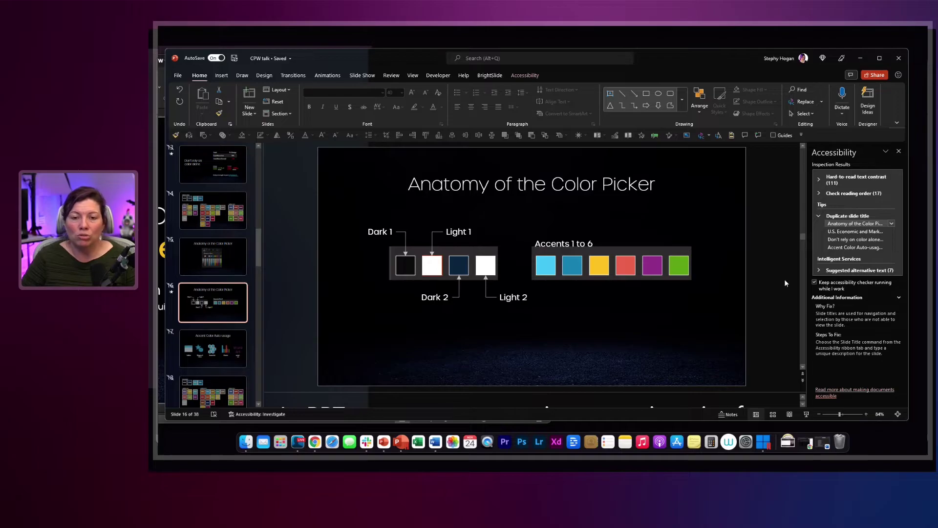
left_click(820, 219)
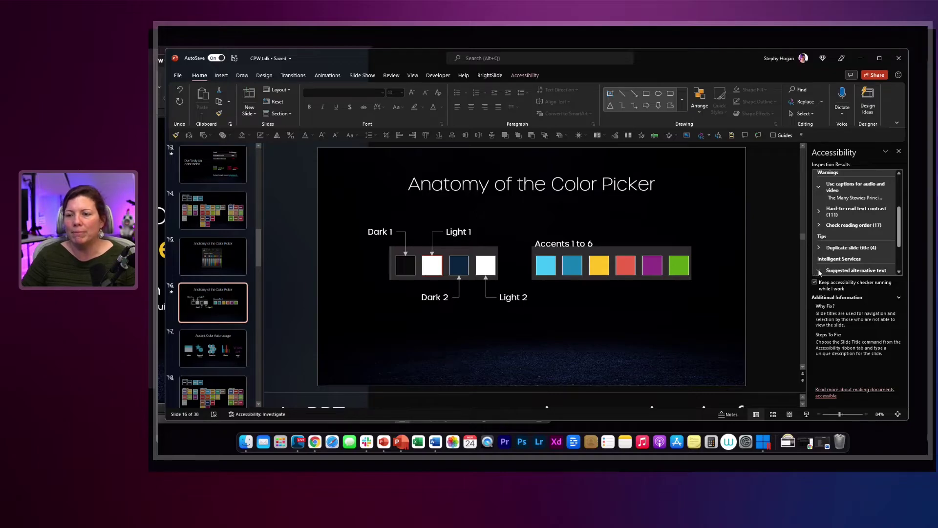
Expand 'Suggested alternative text' and show the suggestion options for slide 16's Picture 3
left_click(820, 271)
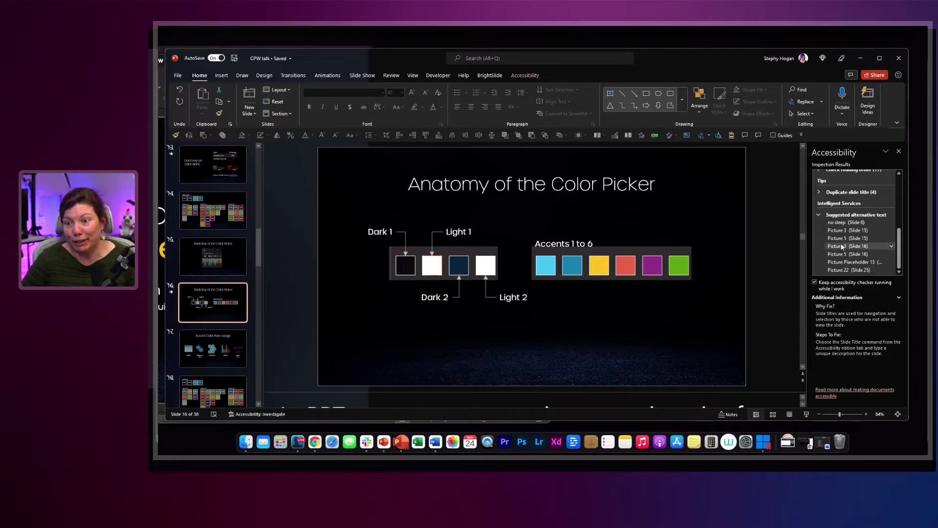
left_click(857, 247)
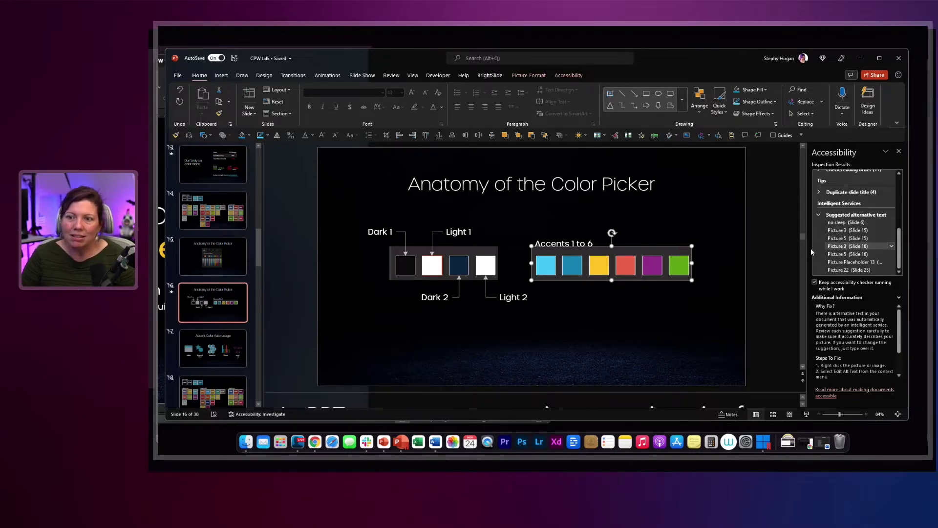
scroll(857, 330, "down", 2)
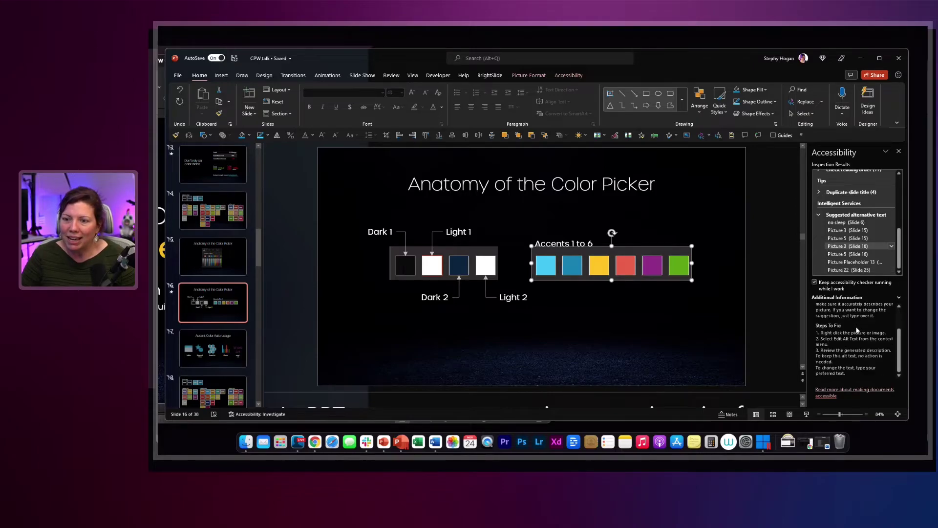
scroll(879, 363, "up", 2)
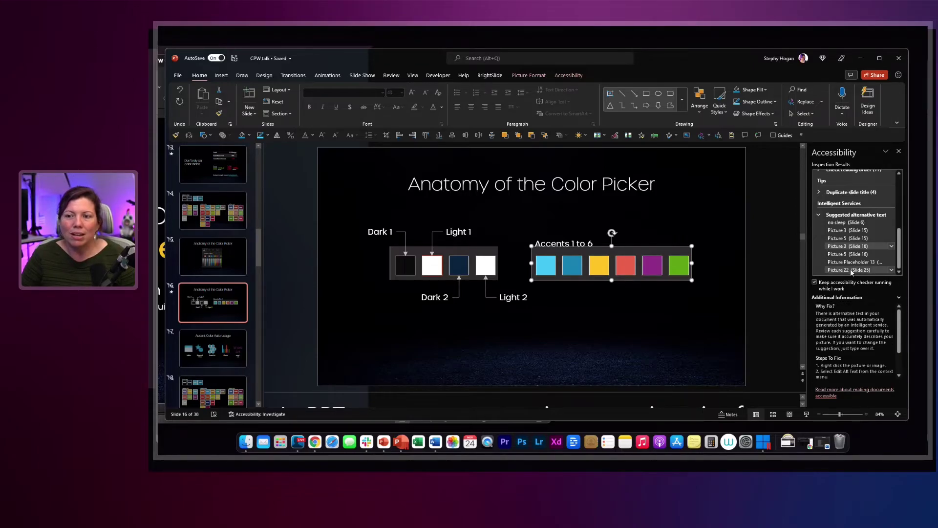
left_click(893, 246)
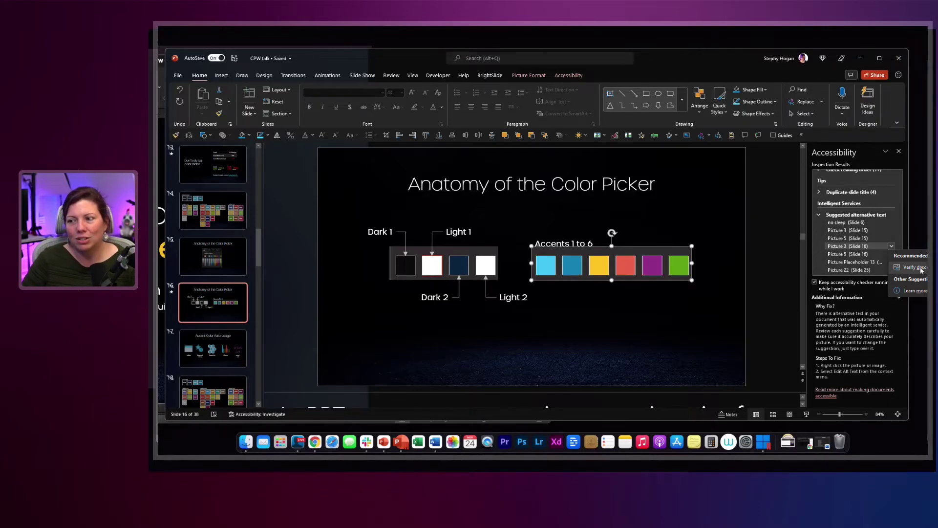
Review the accent swatches picture's suggested alt text, marking it decorative and then unmarking it
left_click(922, 268)
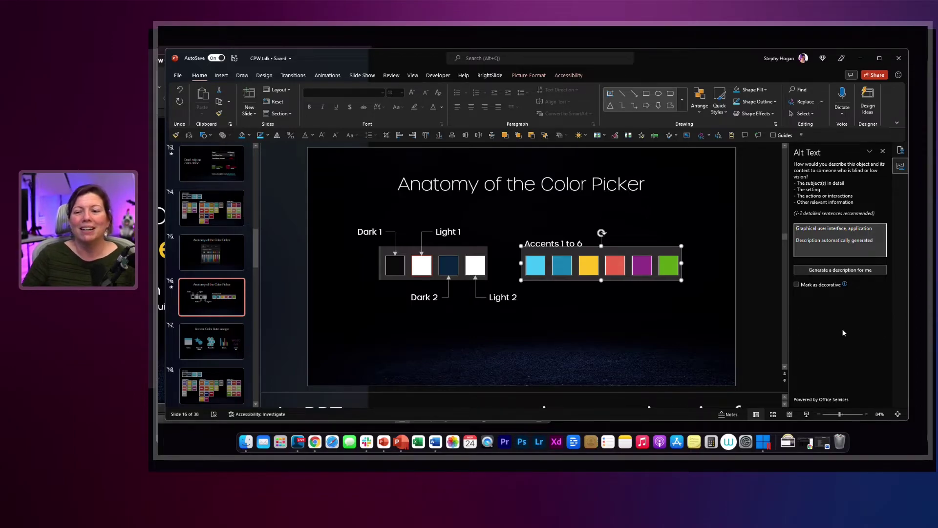
left_click(797, 285)
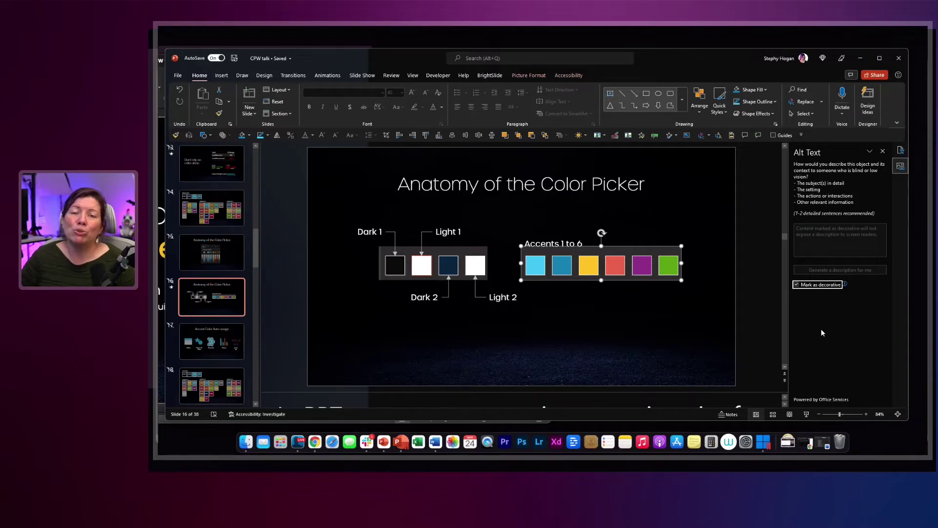
left_click(814, 284)
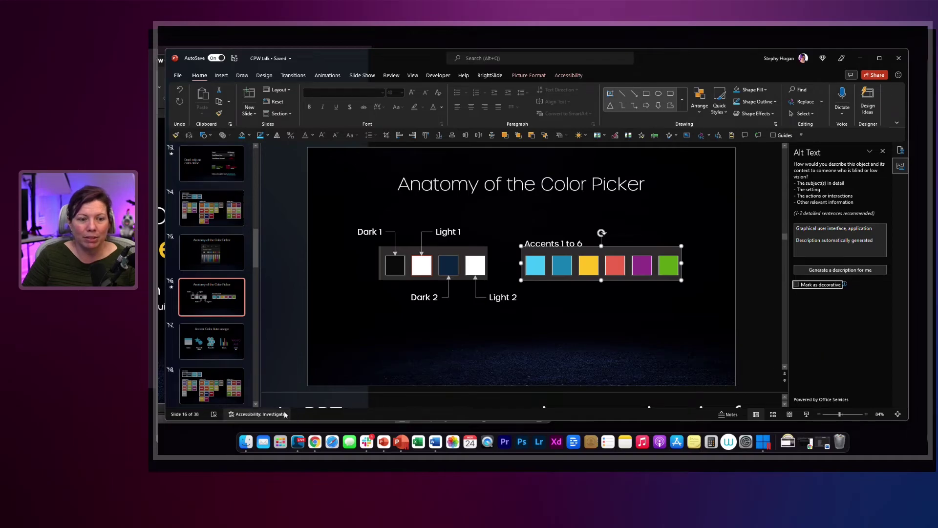
Return to the accessibility results, visit another suggested picture, then Picture 3 on slide 16
left_click(257, 414)
scroll(843, 235, "down", 3)
scroll(855, 241, "down", 2)
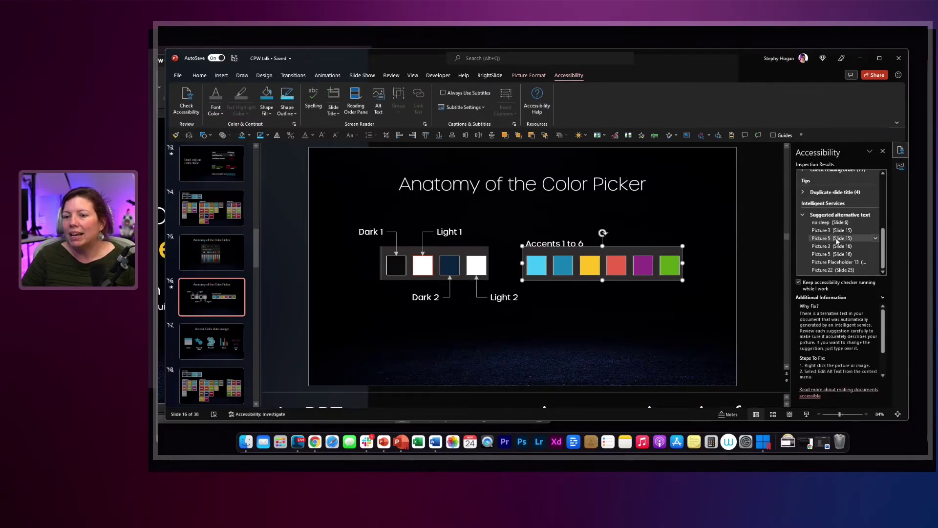
left_click(829, 262)
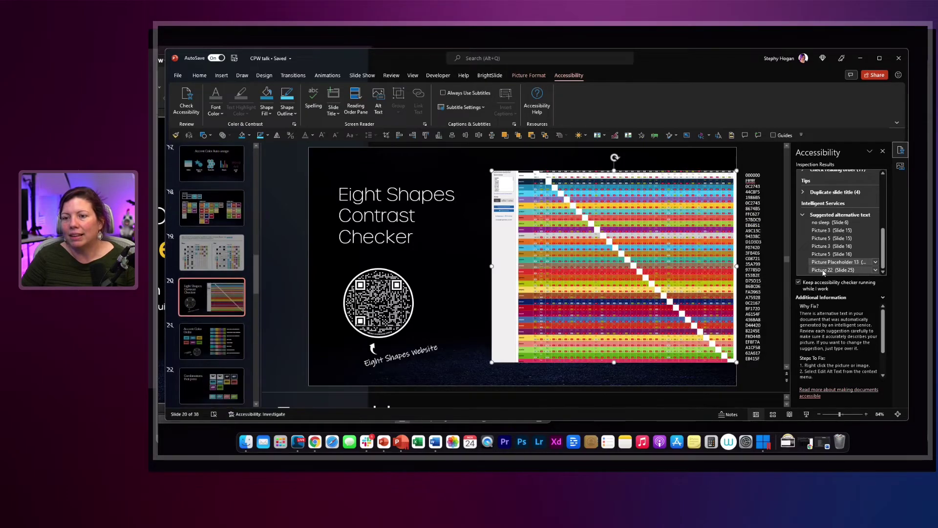
left_click(827, 246)
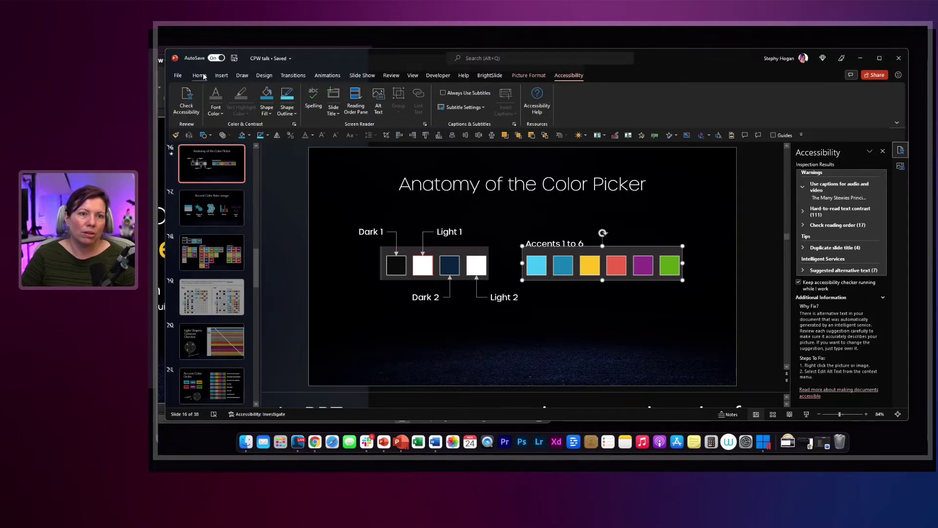
Run Check Accessibility from the Review ribbon in Windows PowerPoint
left_click(386, 76)
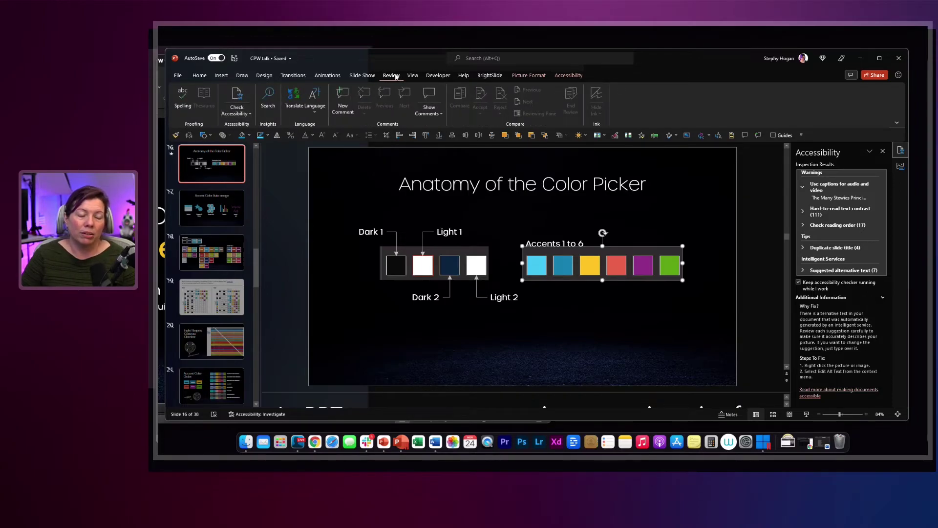
left_click(238, 103)
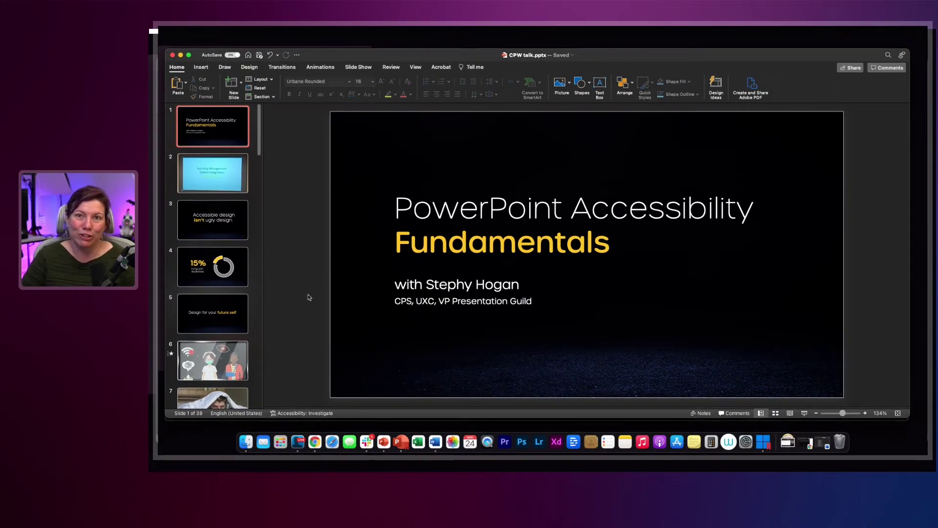
In Mac PowerPoint, visit Picture 5, the contrast issue, no sleep, then slide 16's Picture 3
left_click(303, 413)
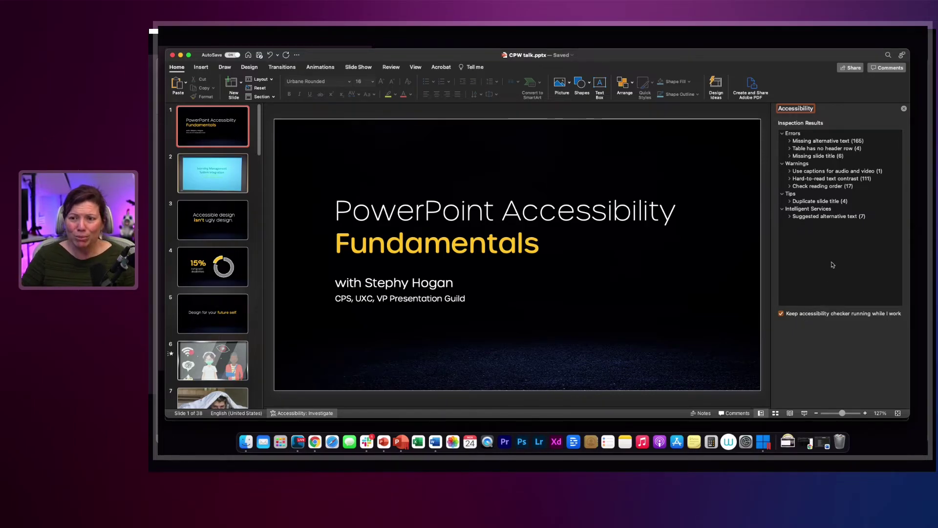
left_click(790, 218)
left_click(833, 239)
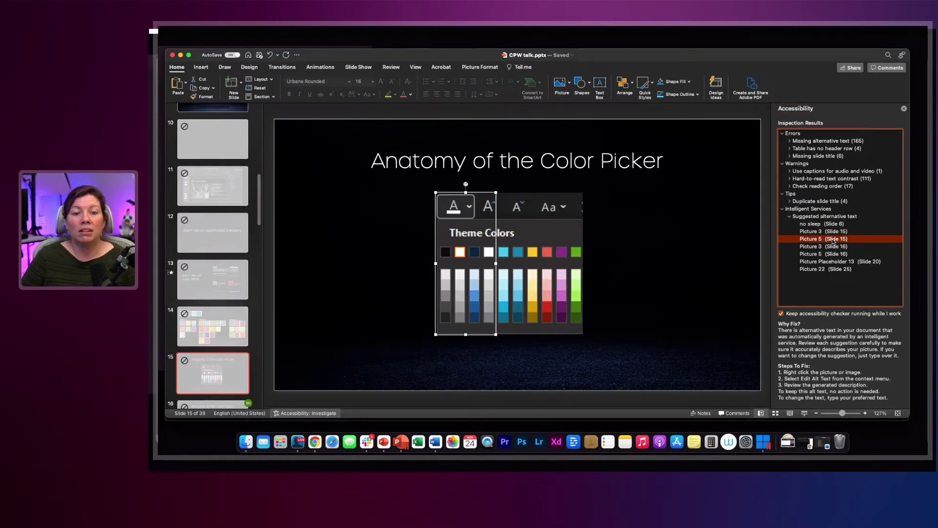
left_click(824, 179)
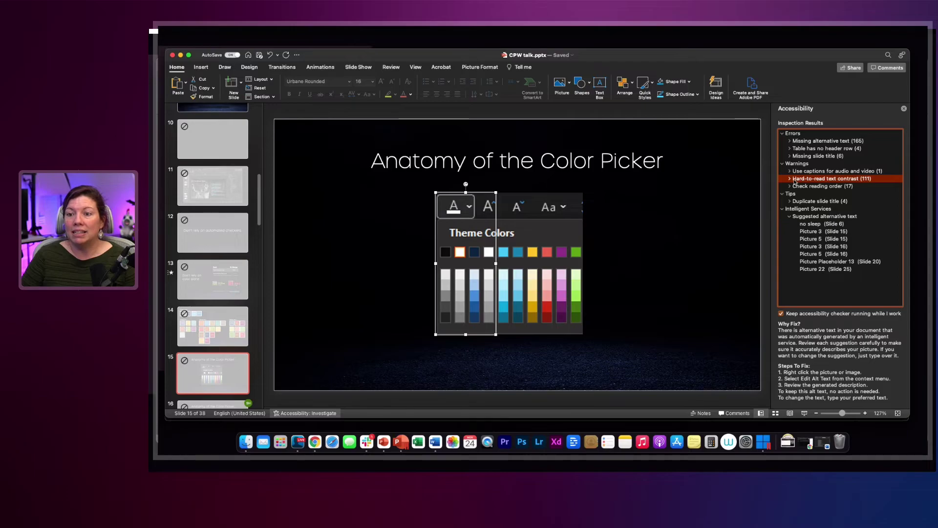
left_click(812, 225)
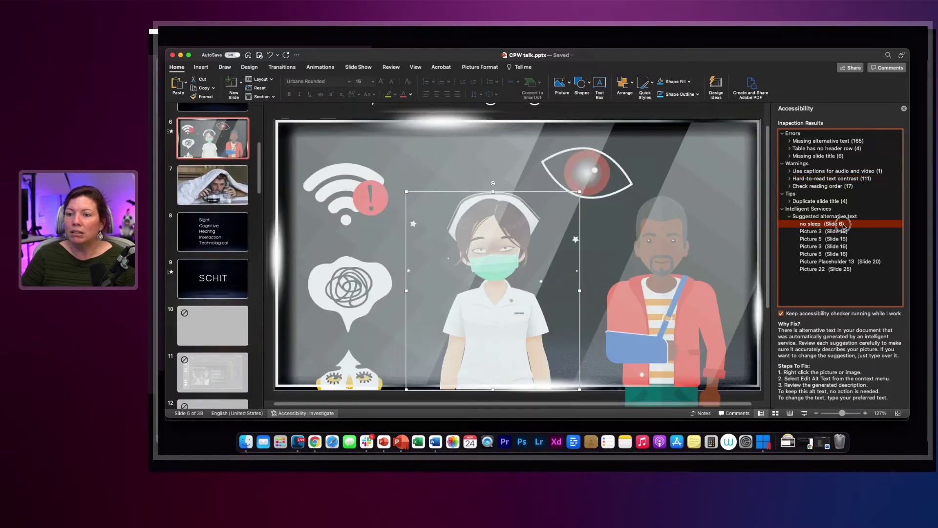
left_click(814, 247)
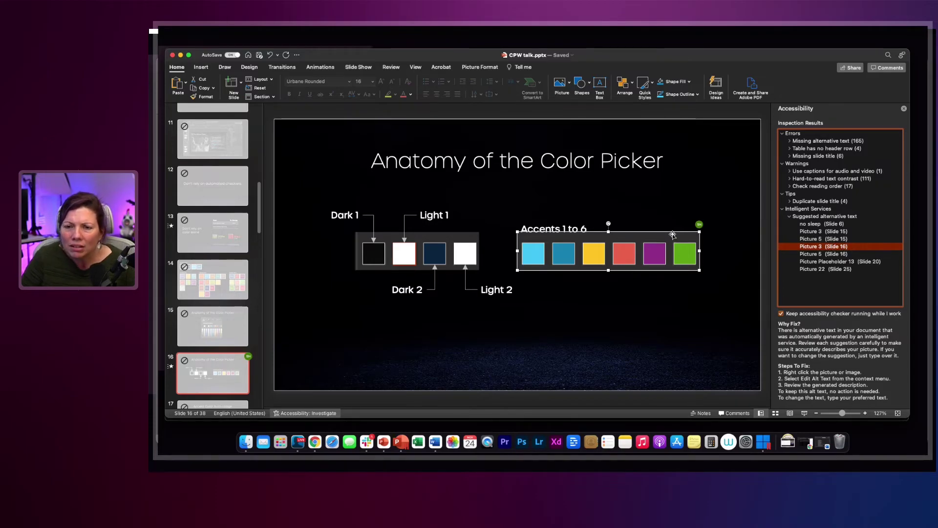
View the accent swatches picture's alt text on the Mac, then return to the Accessibility tab
right_click(672, 235)
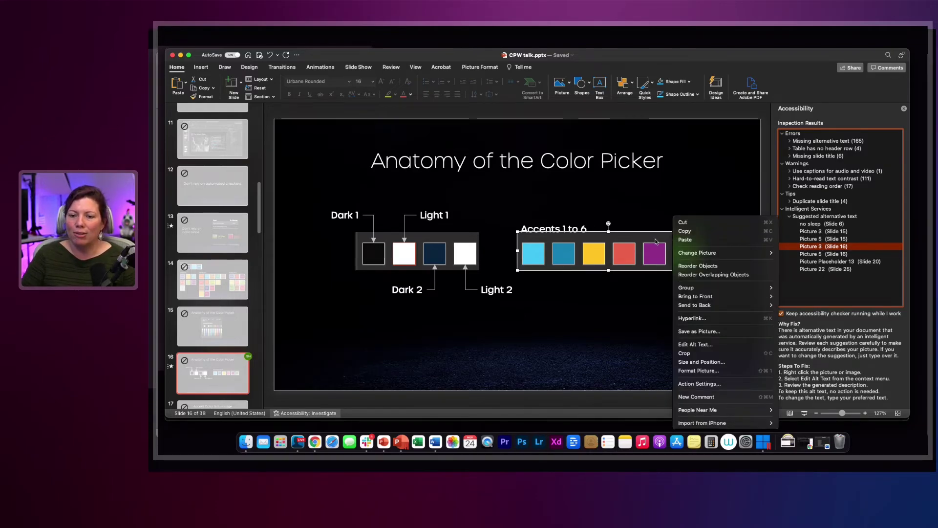
left_click(709, 348)
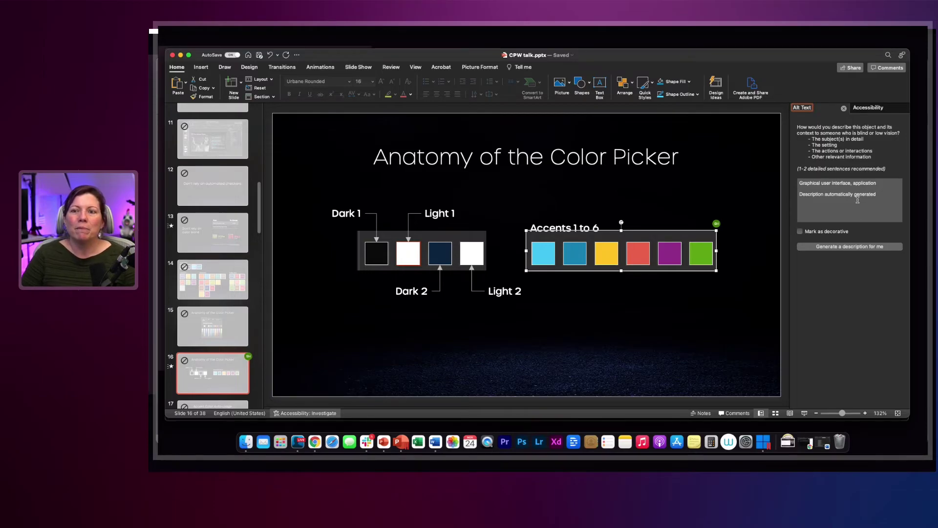
left_click(878, 107)
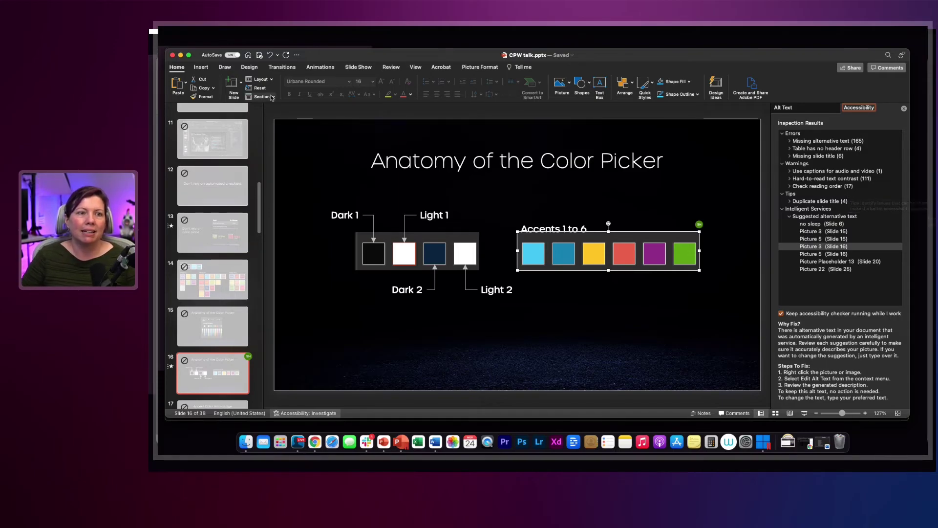
Restore the full ribbon, then close and reopen the accessibility results from the Review tab
left_click(177, 68)
left_click(177, 68)
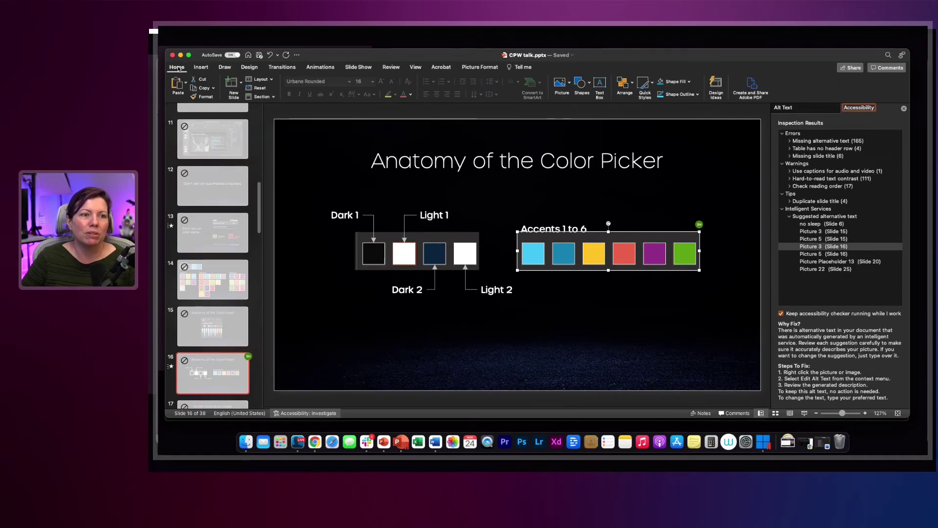
left_click(392, 68)
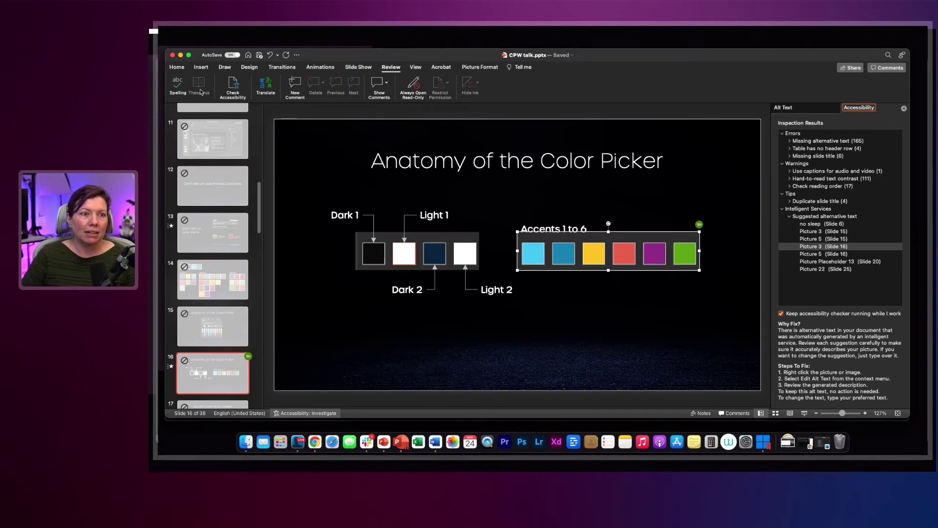
left_click(234, 88)
left_click(232, 87)
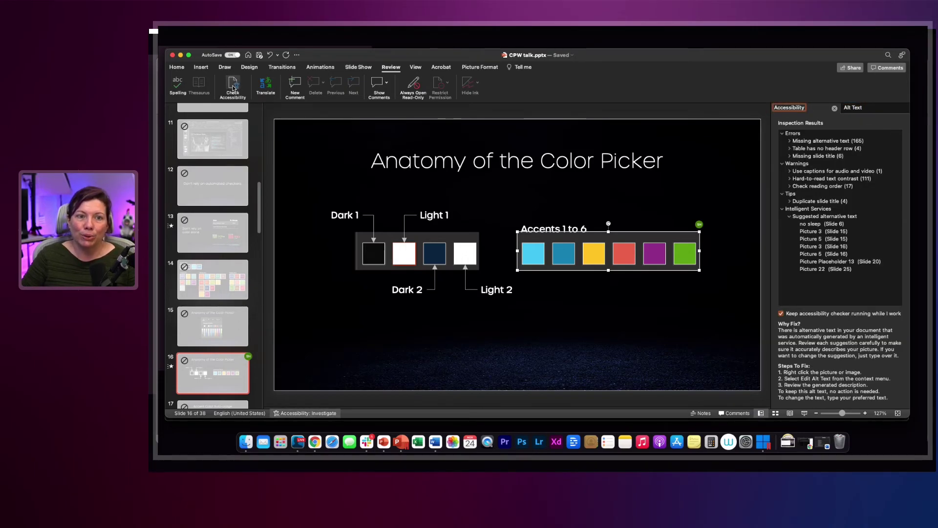